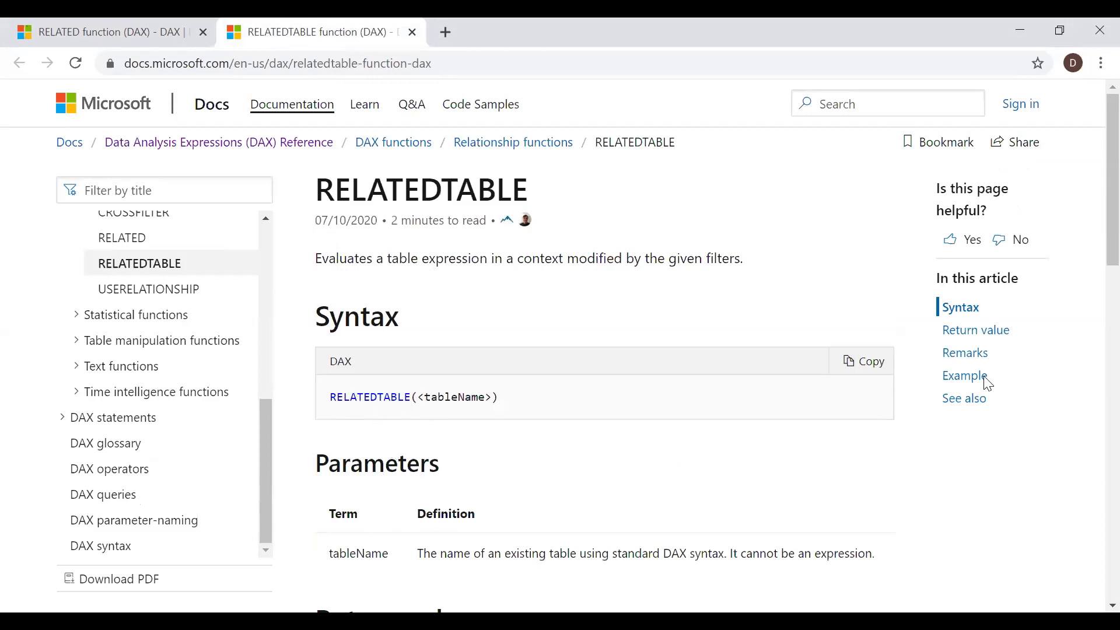
Step: Scroll the RELATEDTABLE reference page, then select the tbl_Quantity–tbl_Cost relationship in Model view
{"action": "scroll", "coordinate": [570, 343], "scroll_direction": "down", "scroll_amount": 2}
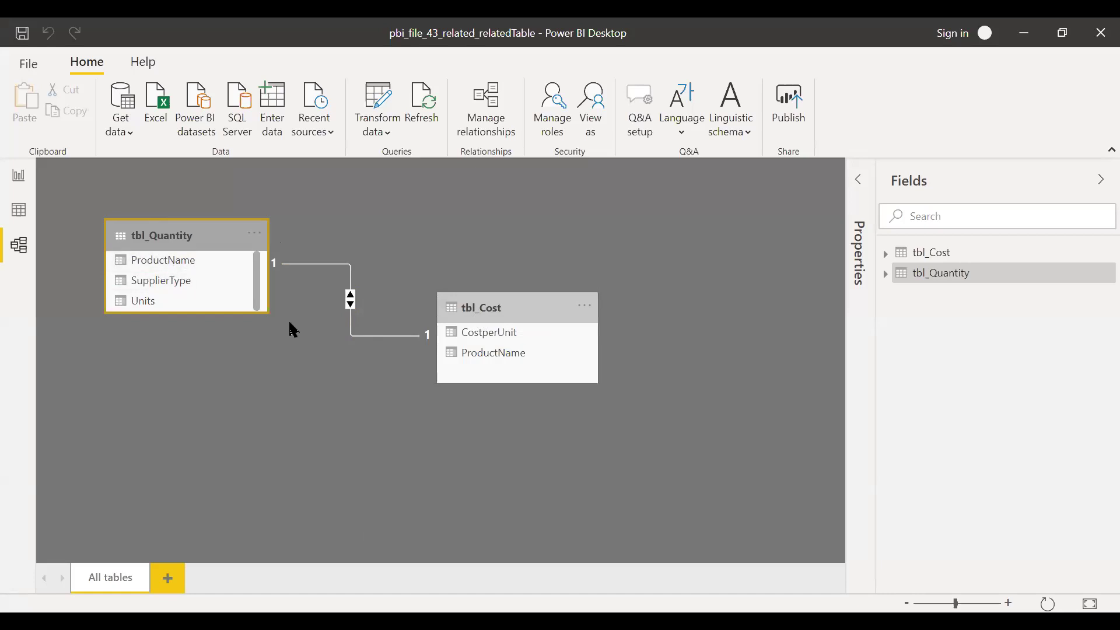
{"action": "left_click", "coordinate": [353, 336]}
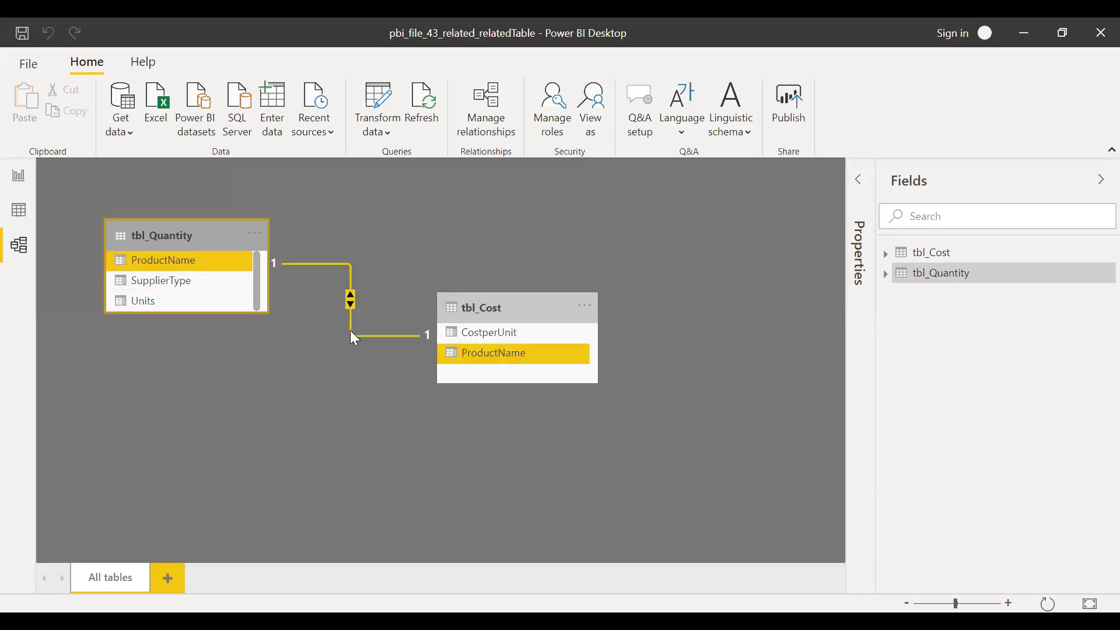
{"action": "right_click", "coordinate": [351, 331]}
{"action": "left_click", "coordinate": [385, 370]}
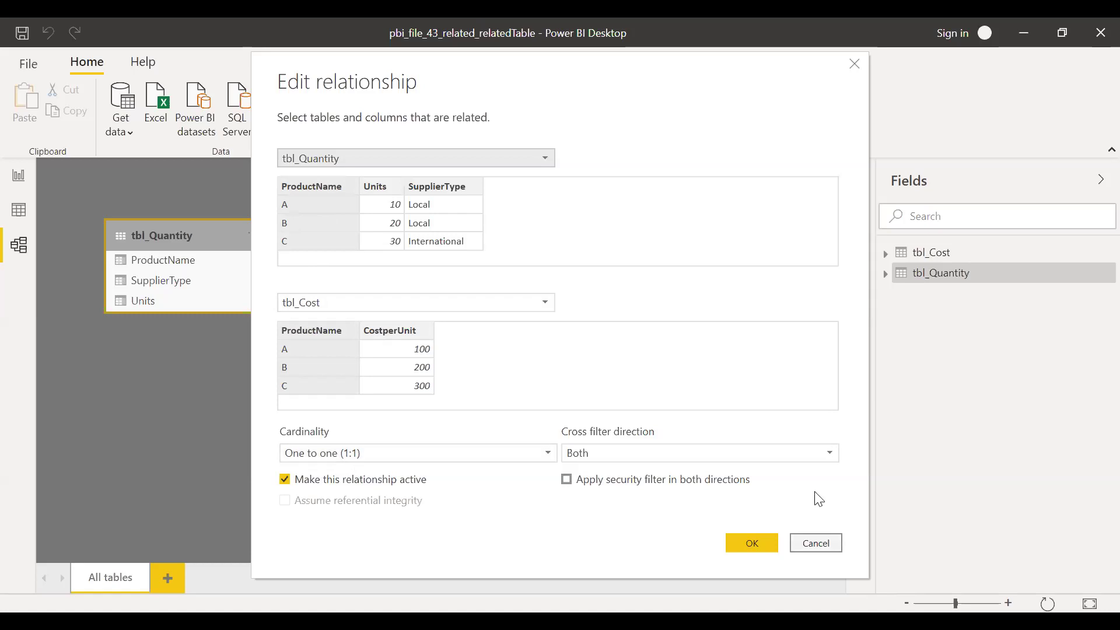
{"action": "key", "text": "Escape"}
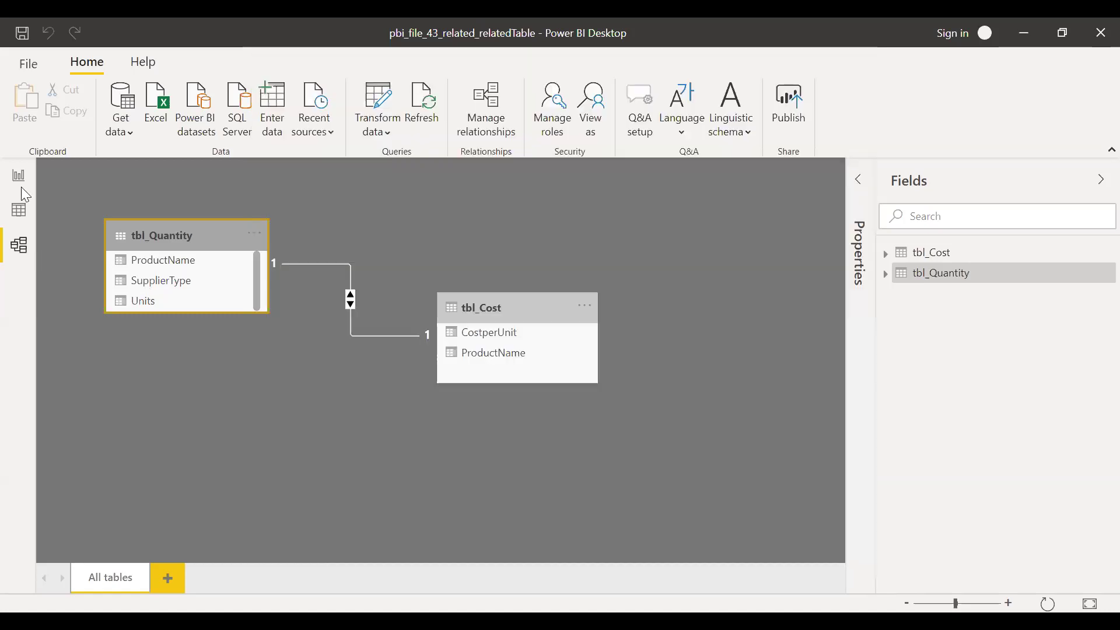
Step: In Data view, switch between tbl_Quantity and tbl_Cost, ending on tbl_Cost's CostperUnit values
{"action": "left_click", "coordinate": [18, 219]}
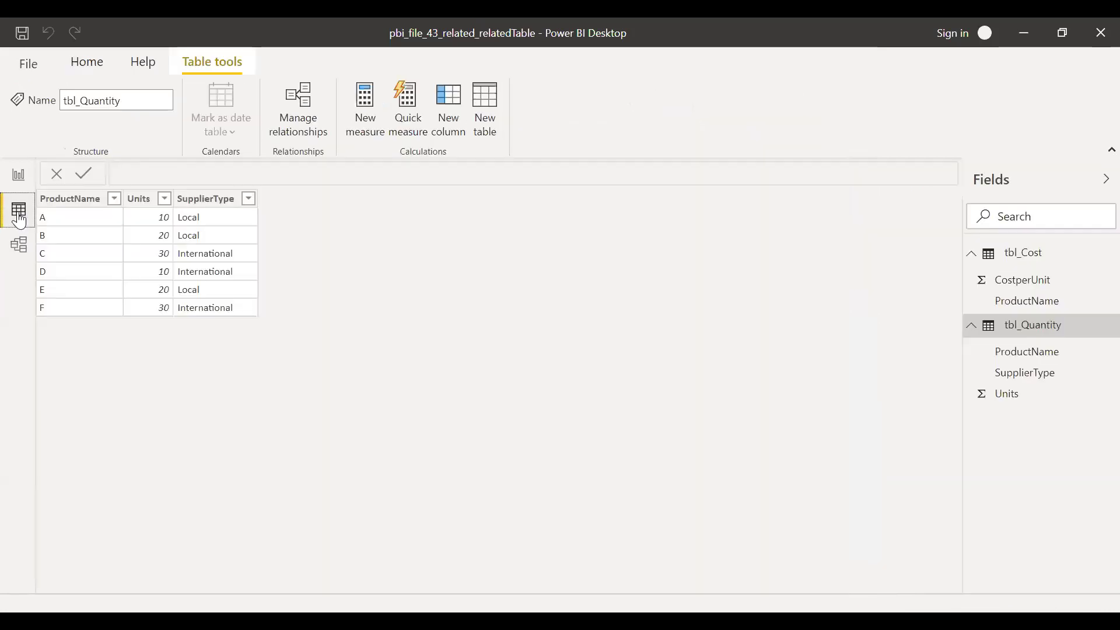
{"action": "left_click", "coordinate": [1039, 337]}
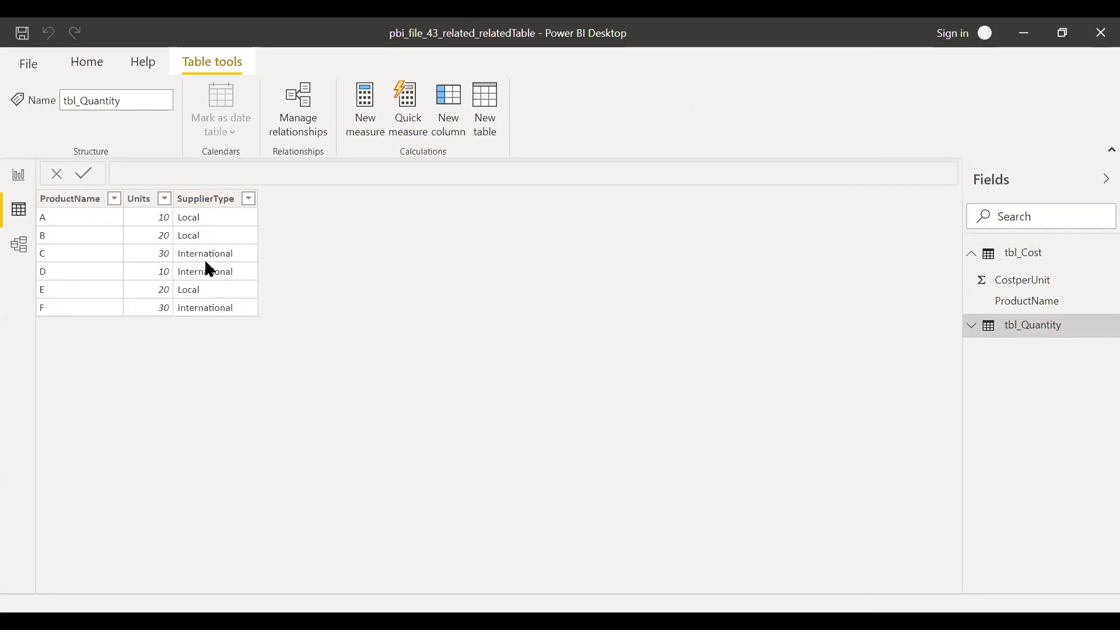
{"action": "left_click", "coordinate": [973, 328]}
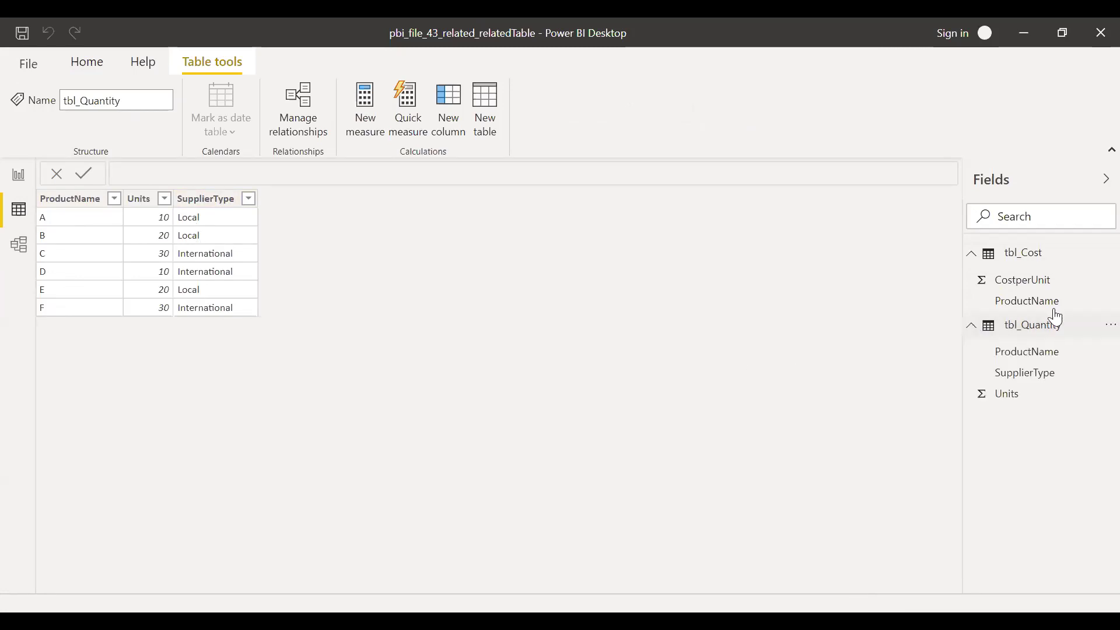
{"action": "left_click", "coordinate": [1043, 256]}
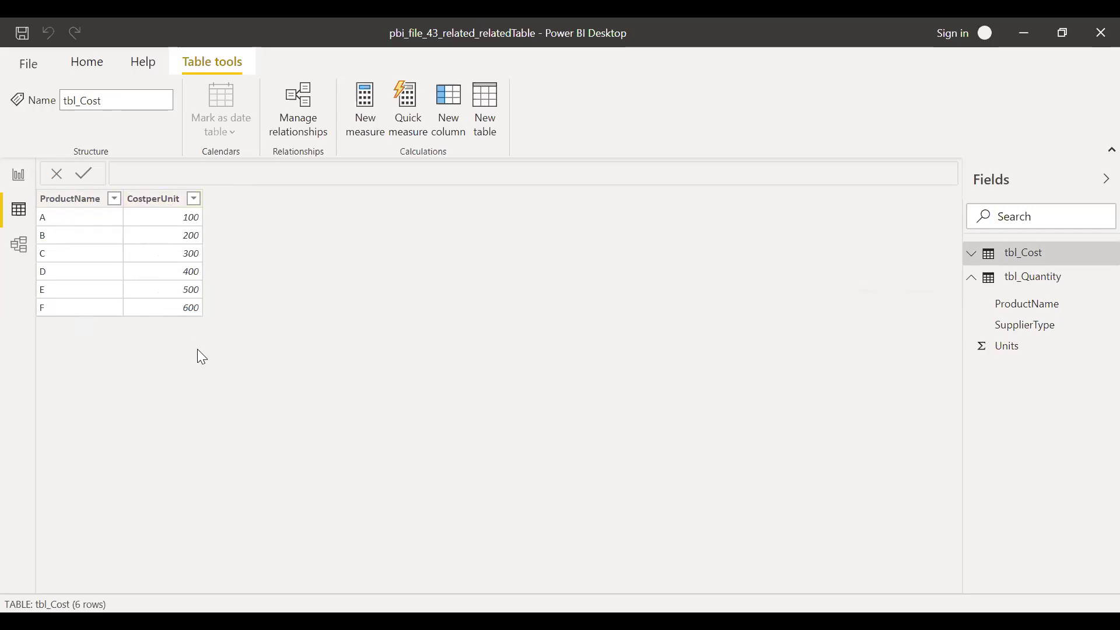
{"action": "left_click", "coordinate": [973, 256]}
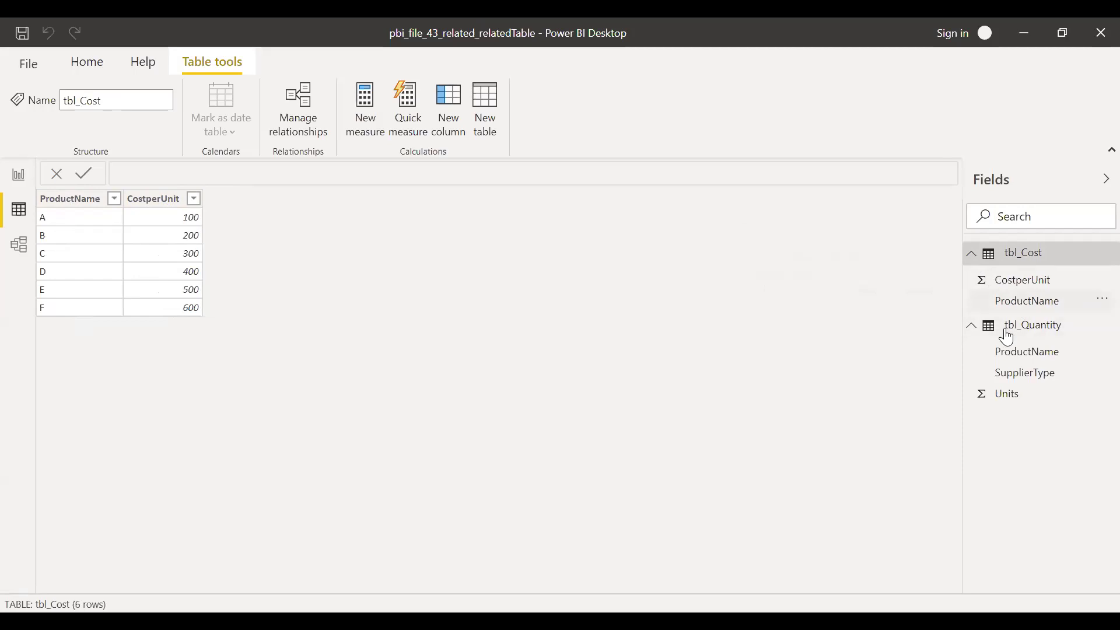
{"action": "left_click", "coordinate": [1031, 258]}
{"action": "left_click", "coordinate": [1028, 329]}
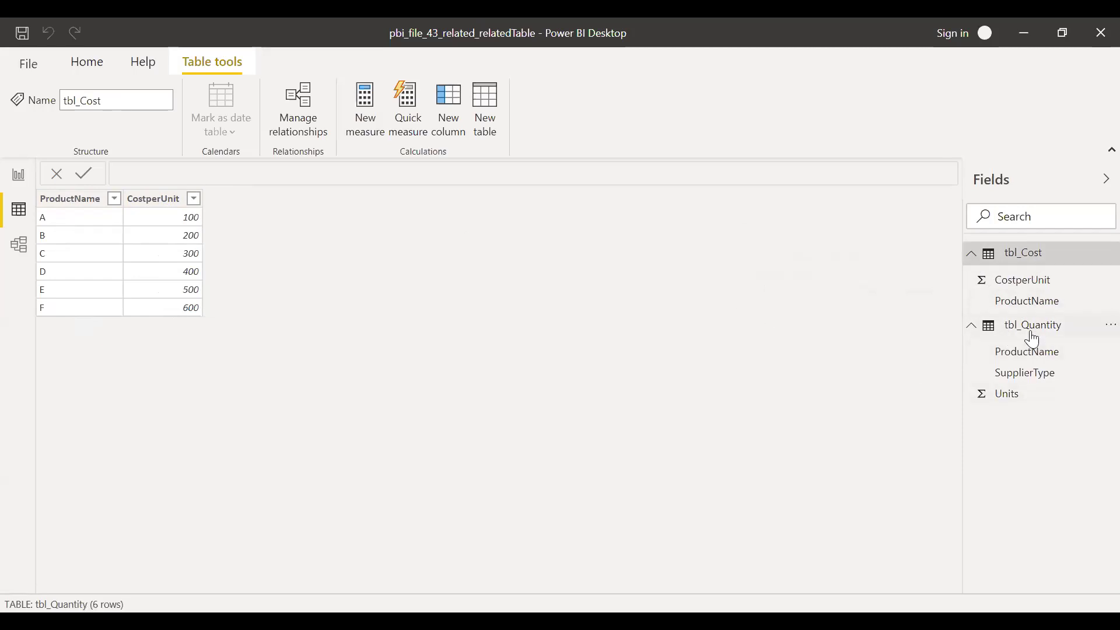
{"action": "left_click", "coordinate": [970, 331]}
{"action": "left_click", "coordinate": [1025, 257]}
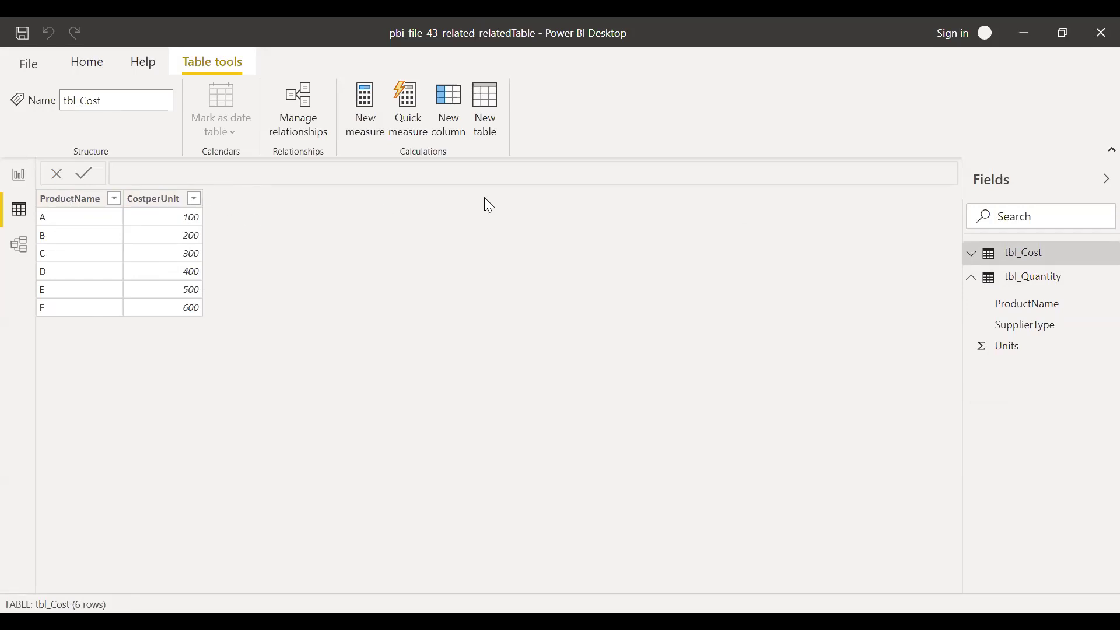
{"action": "left_click", "coordinate": [972, 255]}
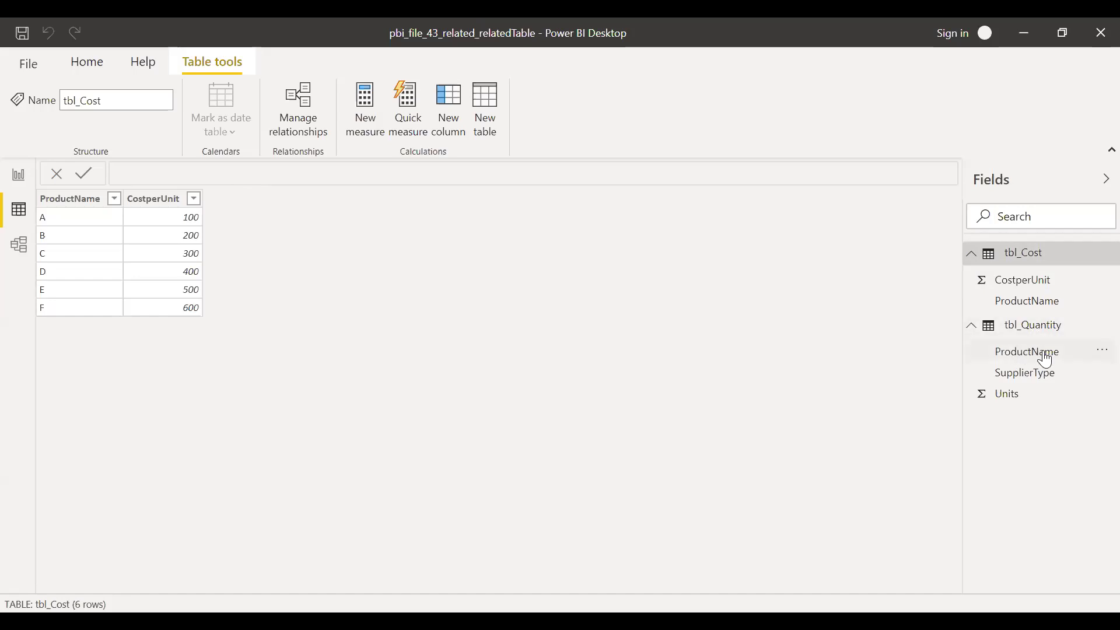
{"action": "left_click", "coordinate": [1046, 355]}
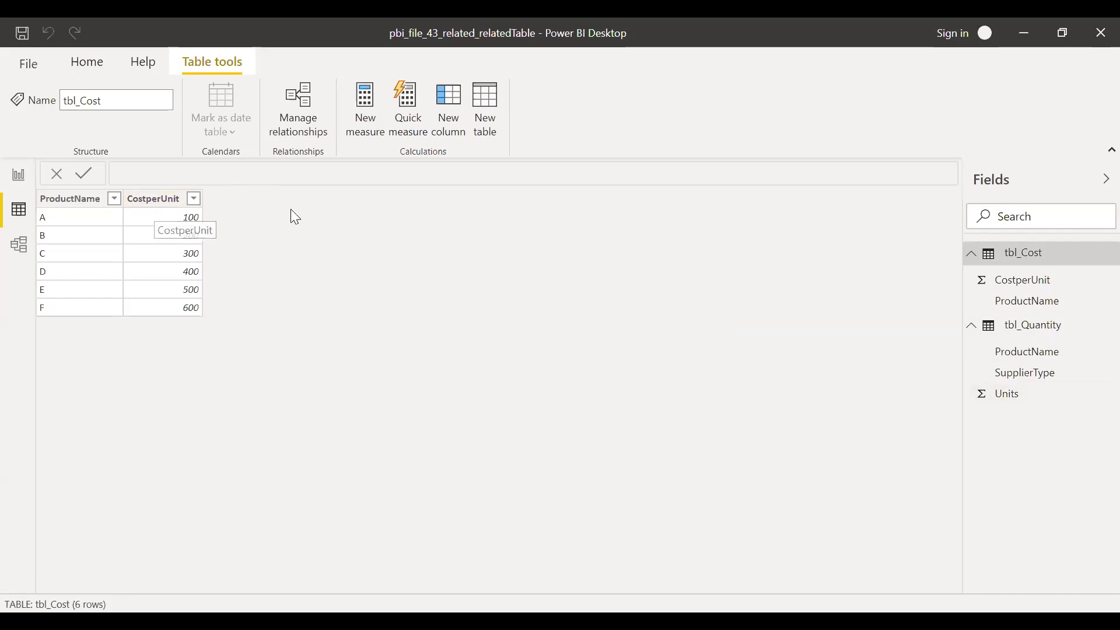
Step: Create a new tbl_Cost column named Total_Cost, starting with tbl_Cost[CostperUnit]
{"action": "left_click", "coordinate": [454, 115]}
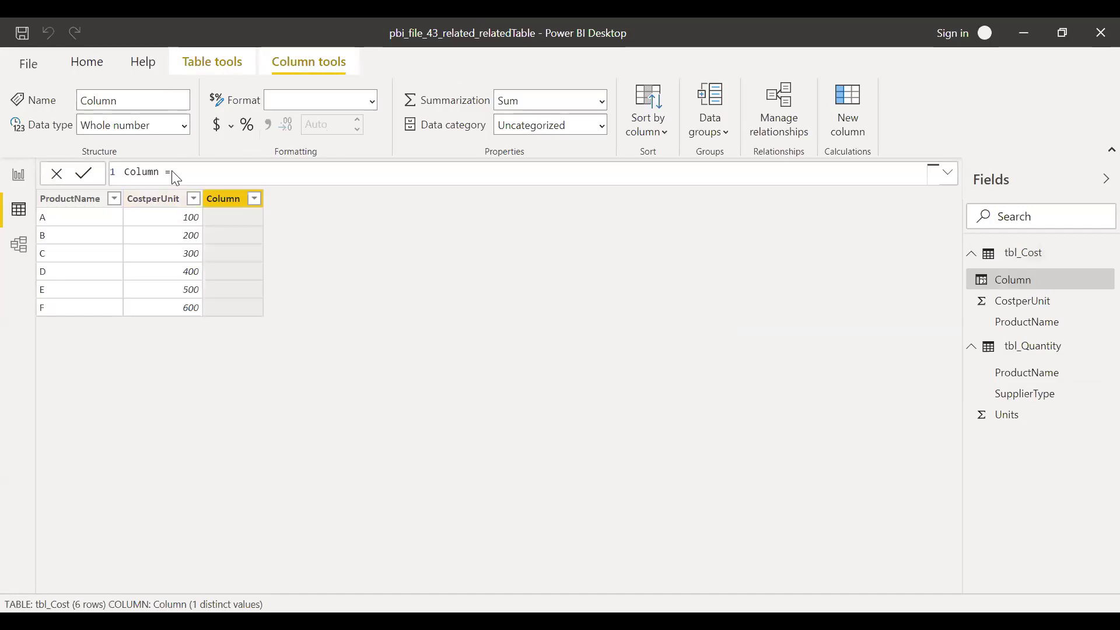
{"action": "left_click_drag", "start_coordinate": [176, 170], "coordinate": [124, 173]}
{"action": "type", "text": "Total_Cost ="}
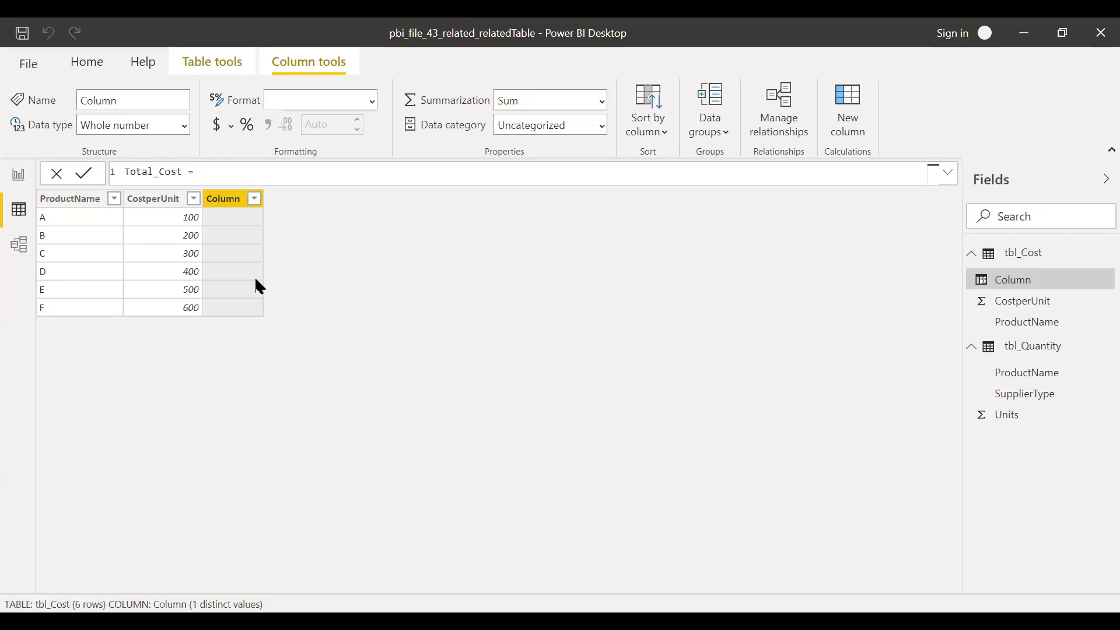
{"action": "type", "text": " cost"}
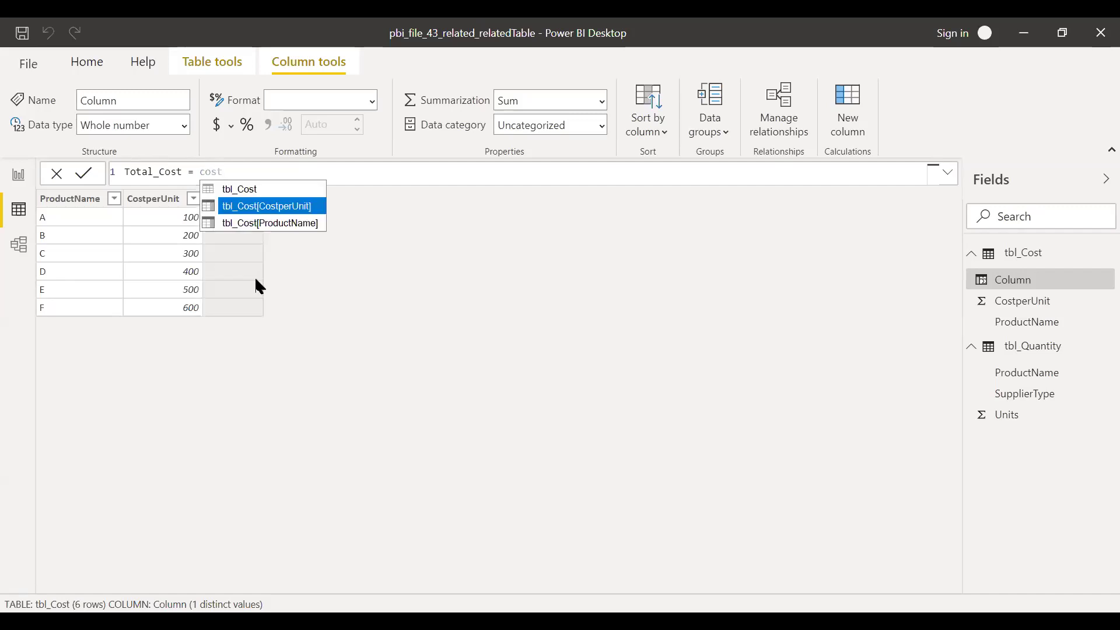
{"action": "key", "text": "Tab"}
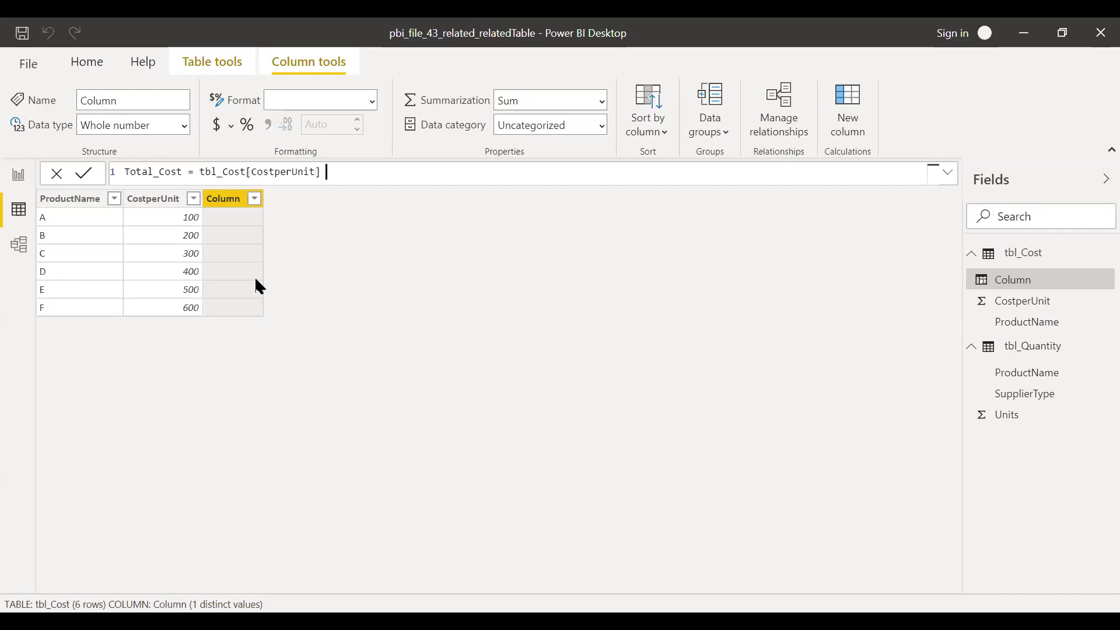
Step: Finish the formula as * RELATED(tbl_Quantity[Units]), commit it, and view tbl_Quantity
{"action": "type", "text": "* unit"}
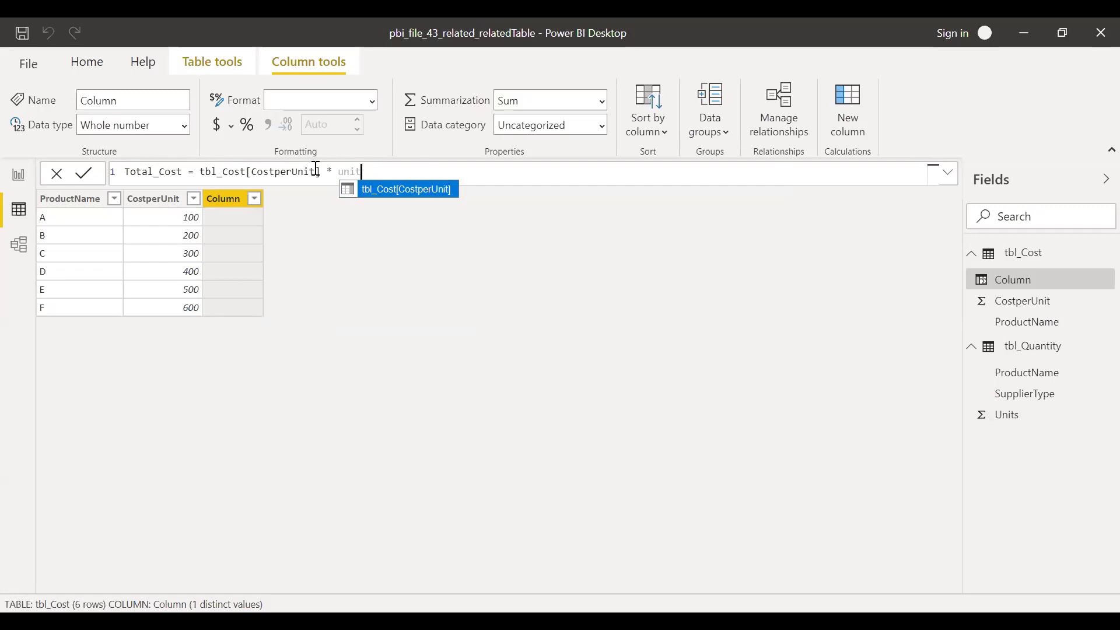
{"action": "key", "text": "BackSpace"}
{"action": "key", "text": "BackSpace"}
{"action": "key", "text": "BackSpace"}
{"action": "key", "text": "BackSpace"}
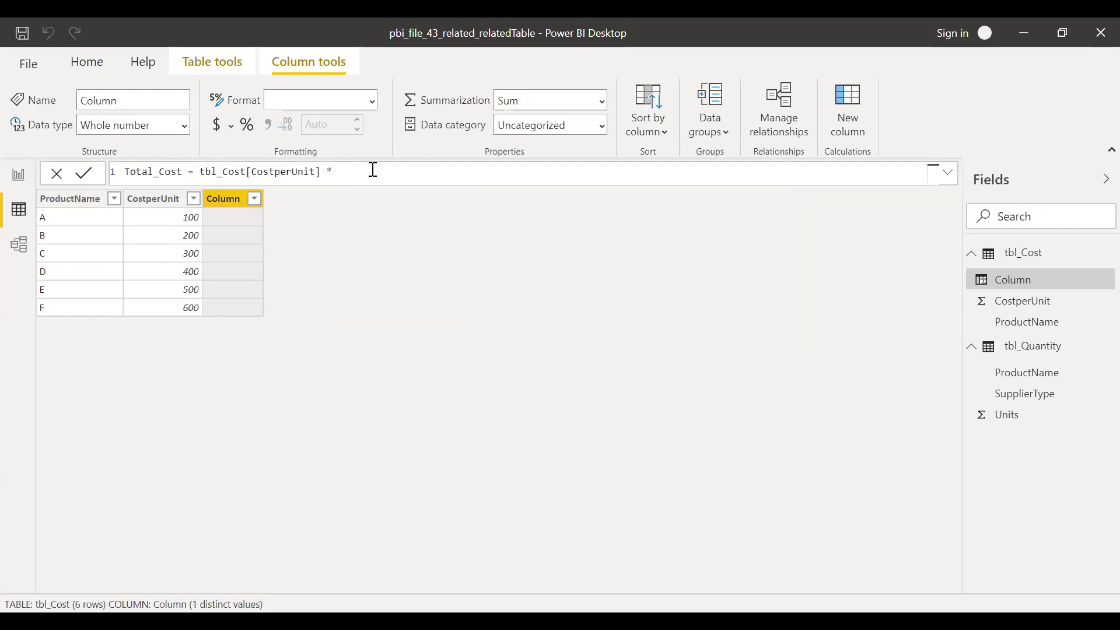
{"action": "type", "text": "rel"}
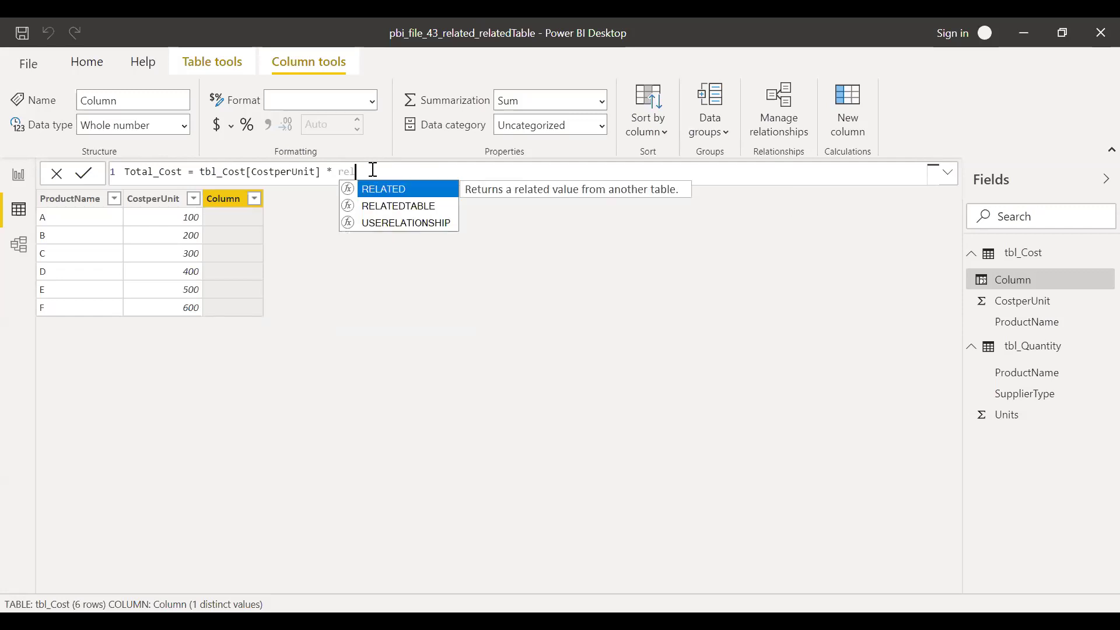
{"action": "key", "text": "Tab"}
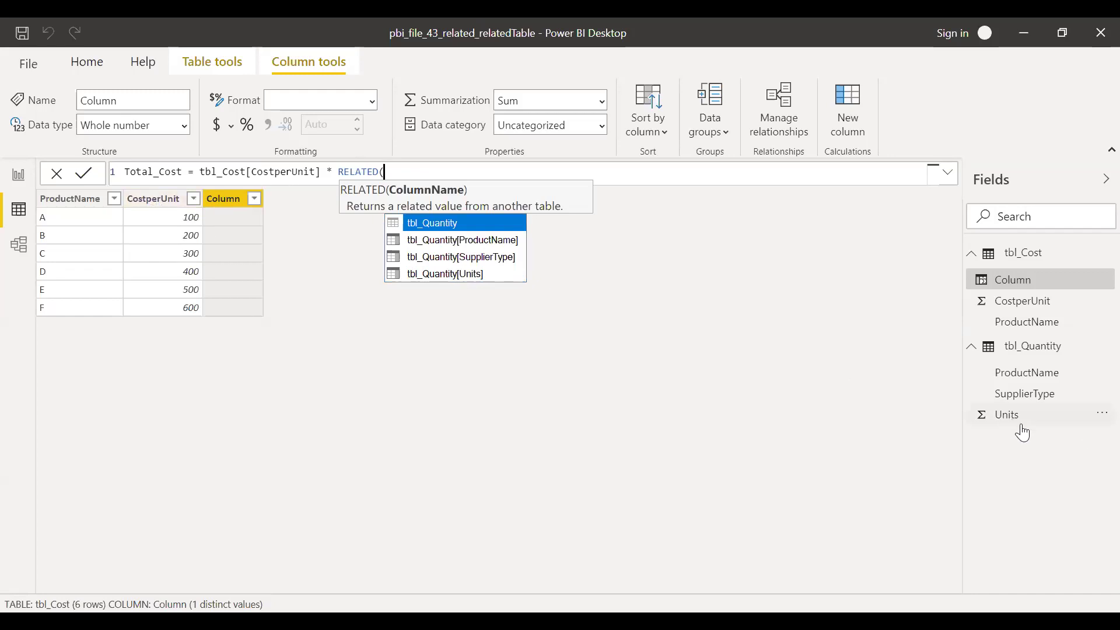
{"action": "left_click", "coordinate": [460, 273]}
{"action": "type", "text": ")"}
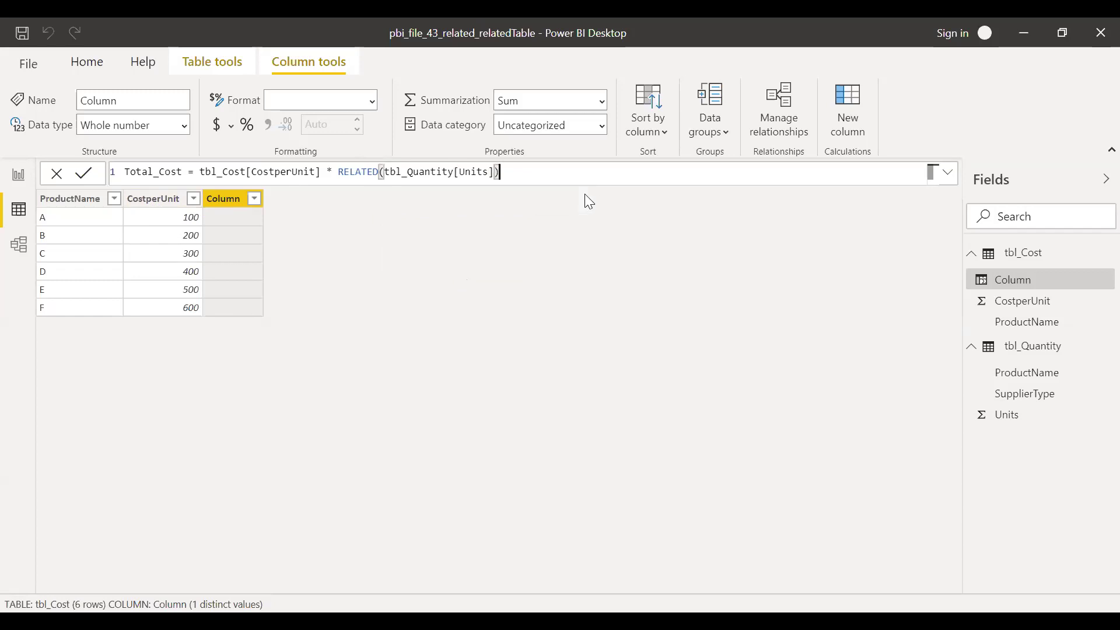
{"action": "key", "text": "Return"}
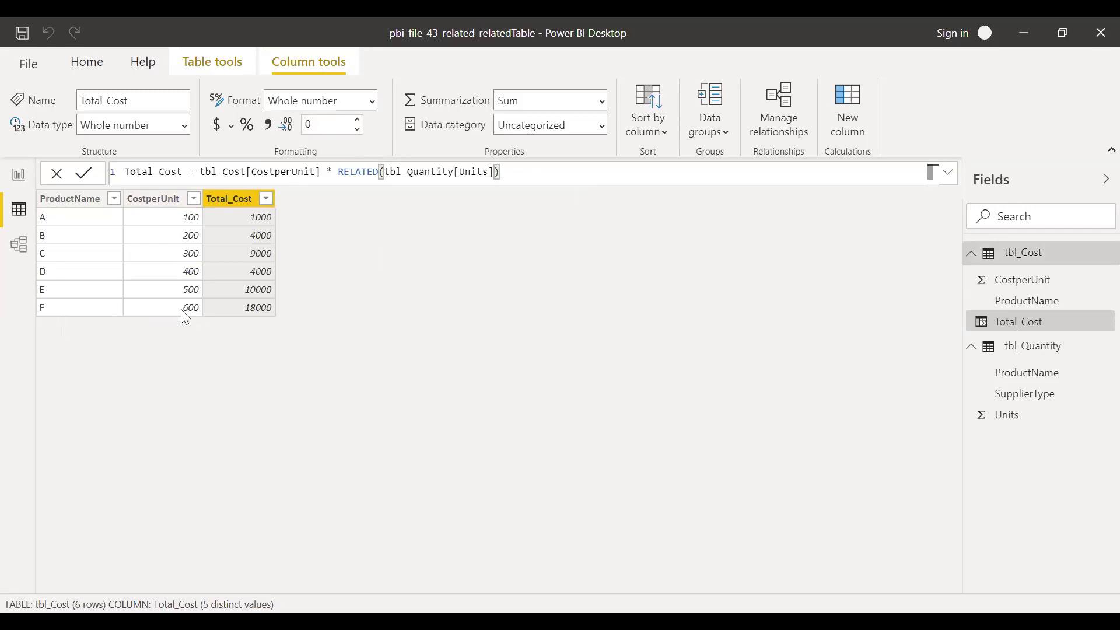
{"action": "left_click", "coordinate": [1025, 348]}
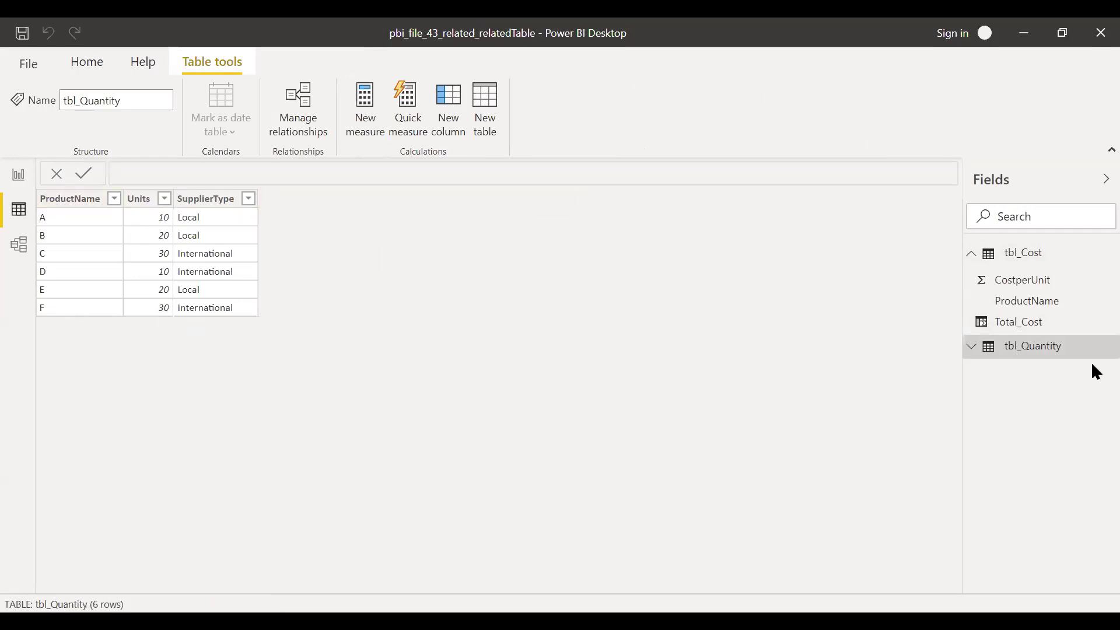
Step: Compare tbl_Cost and tbl_Quantity data, finishing on tbl_Quantity's Units and SupplierType
{"action": "left_click", "coordinate": [1018, 253]}
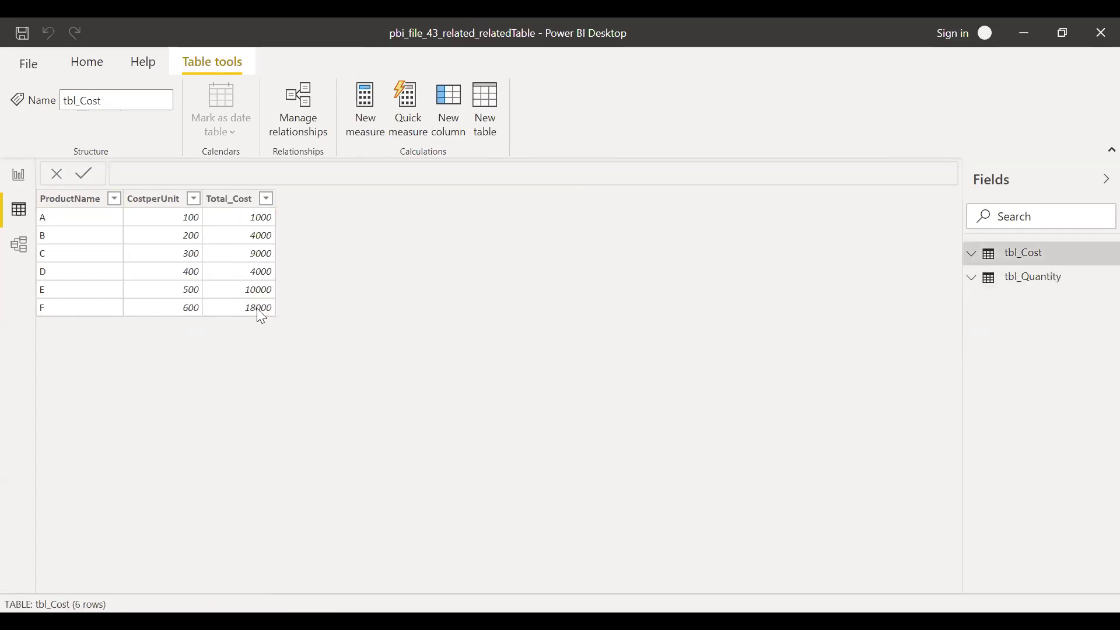
{"action": "left_click", "coordinate": [973, 280]}
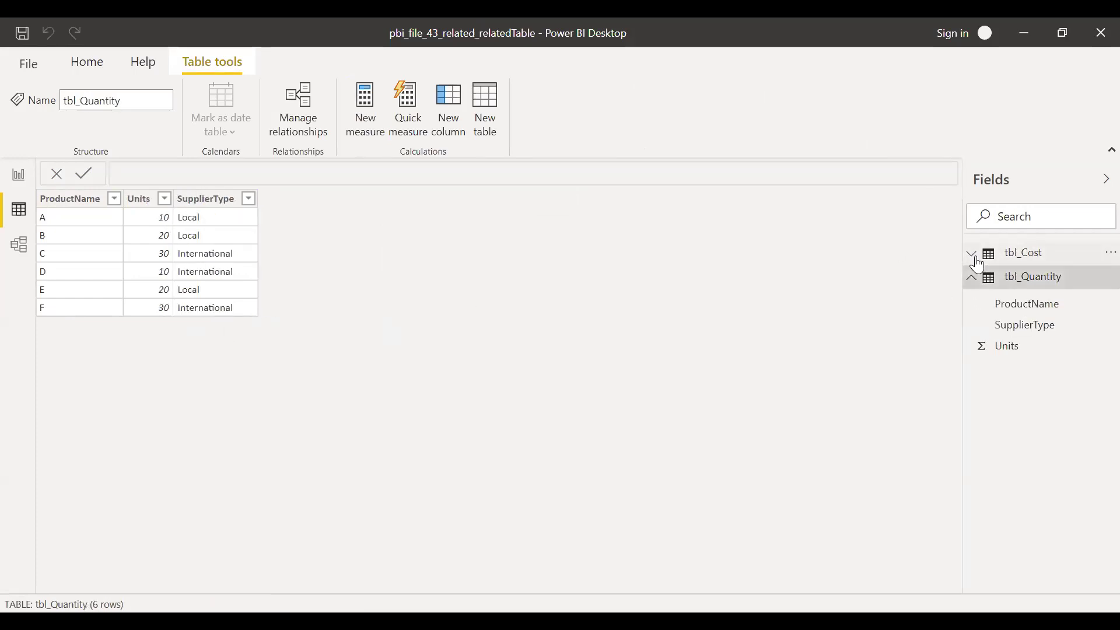
{"action": "left_click", "coordinate": [974, 255]}
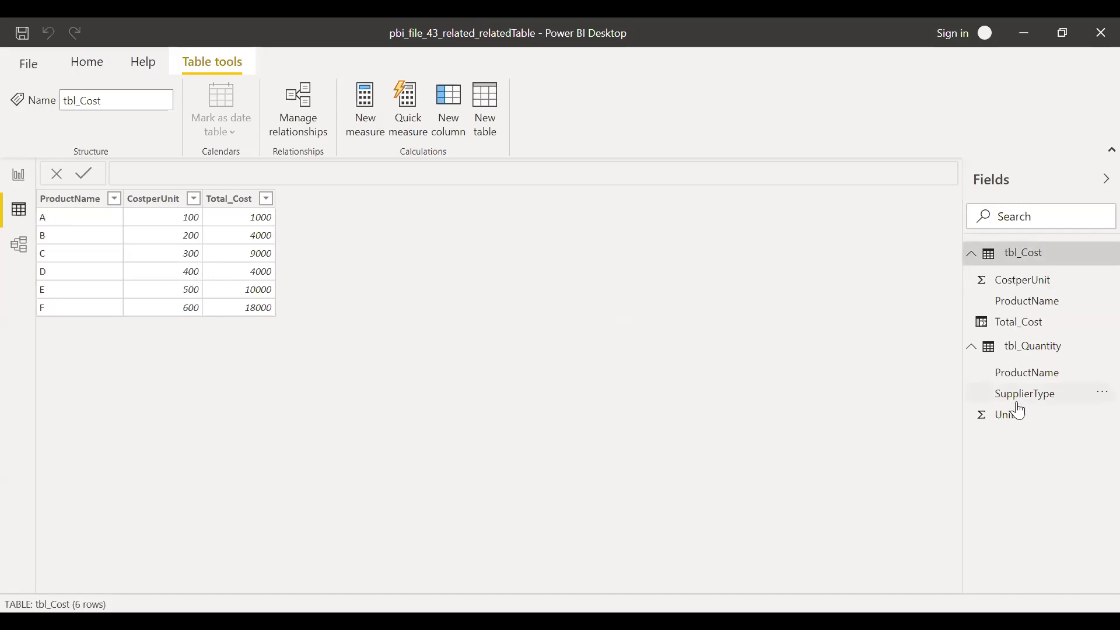
{"action": "left_click", "coordinate": [1035, 350]}
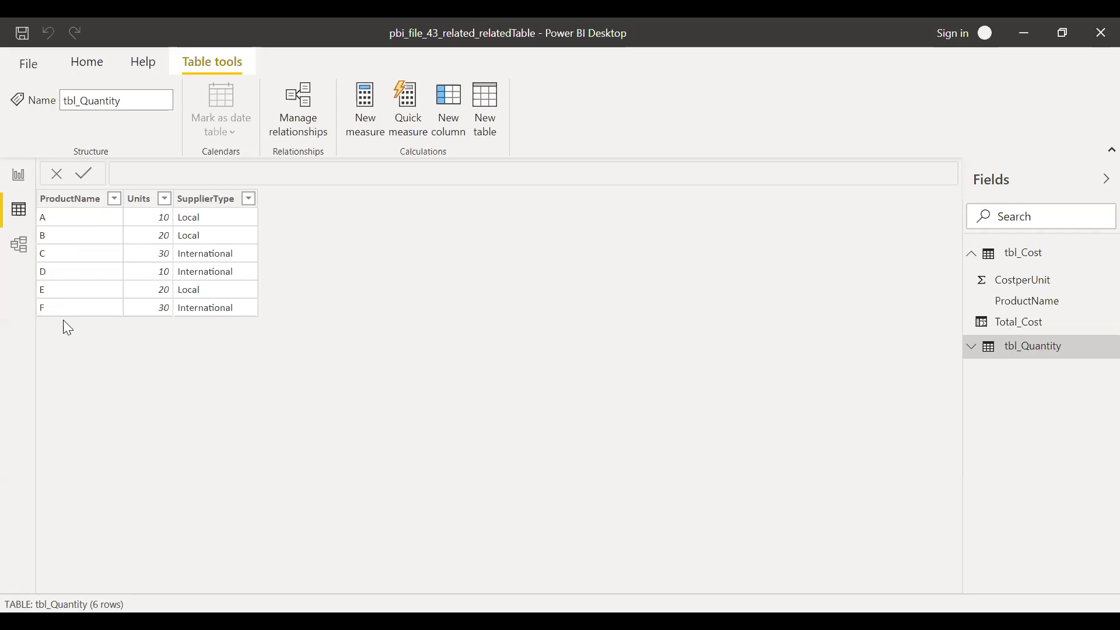
Step: Change the tbl_Quantity–tbl_Cost relationship cardinality to Many to one (*:1)
{"action": "left_click", "coordinate": [19, 247]}
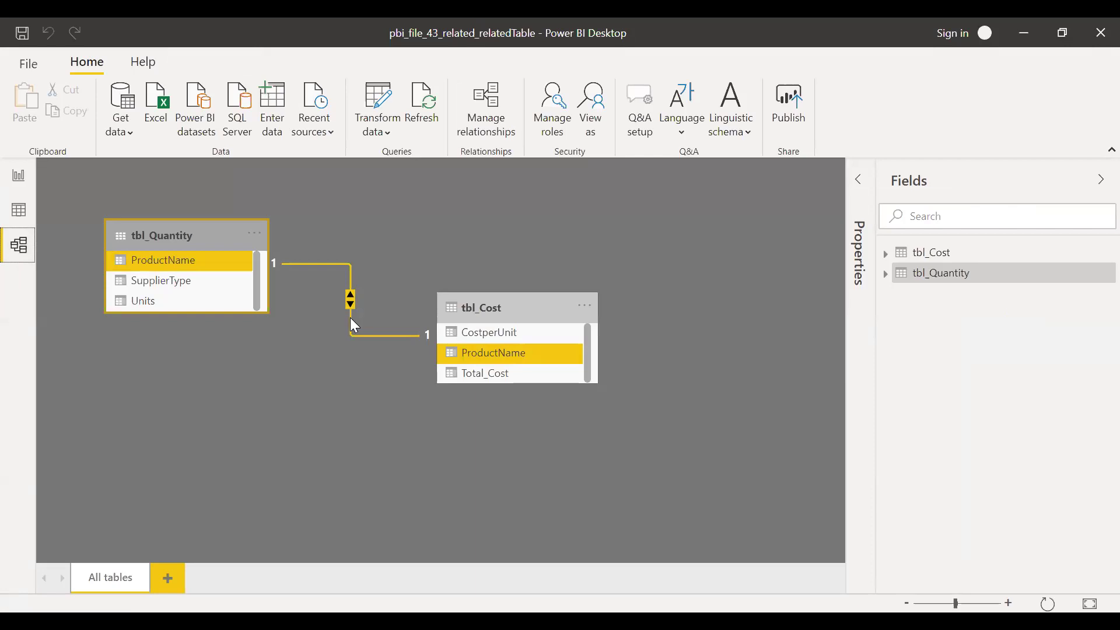
{"action": "right_click", "coordinate": [351, 319]}
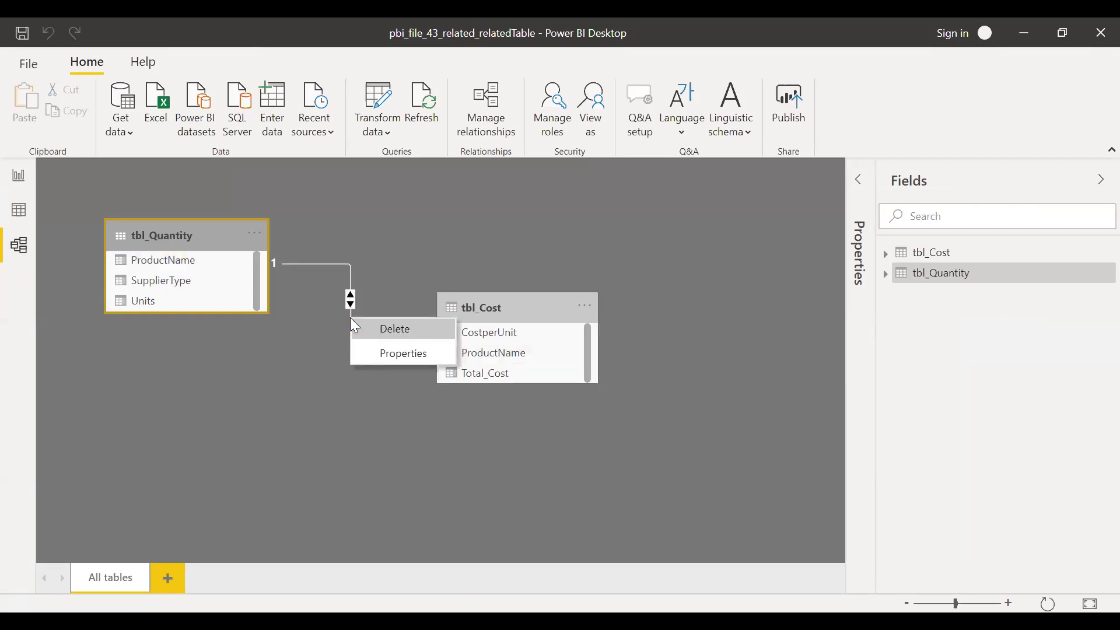
{"action": "left_click", "coordinate": [389, 356]}
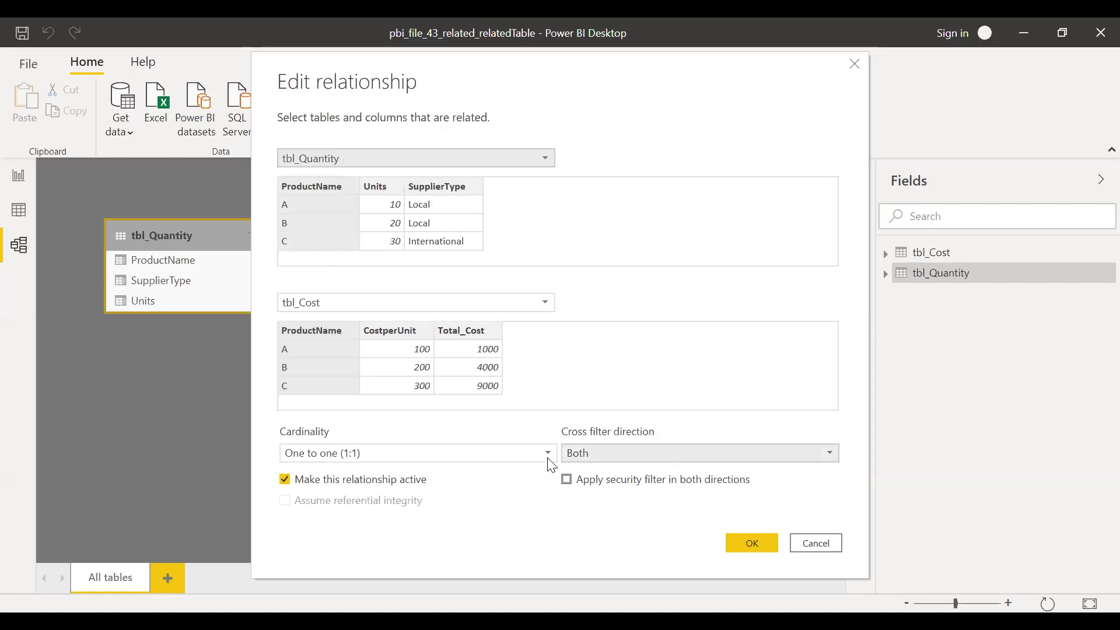
{"action": "left_click", "coordinate": [348, 458]}
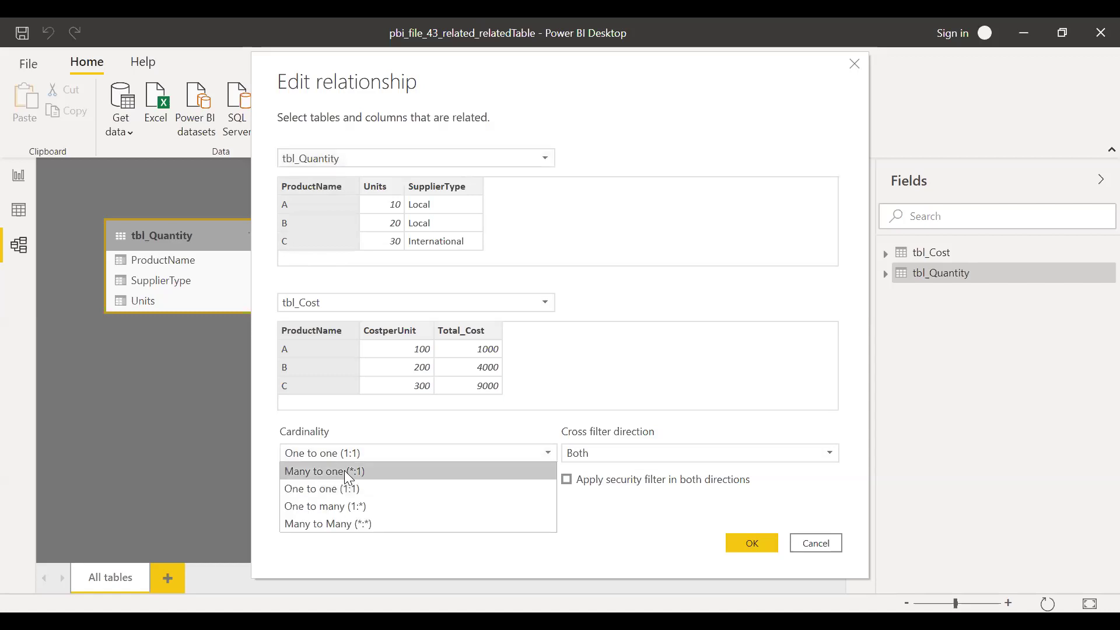
{"action": "left_click", "coordinate": [345, 471]}
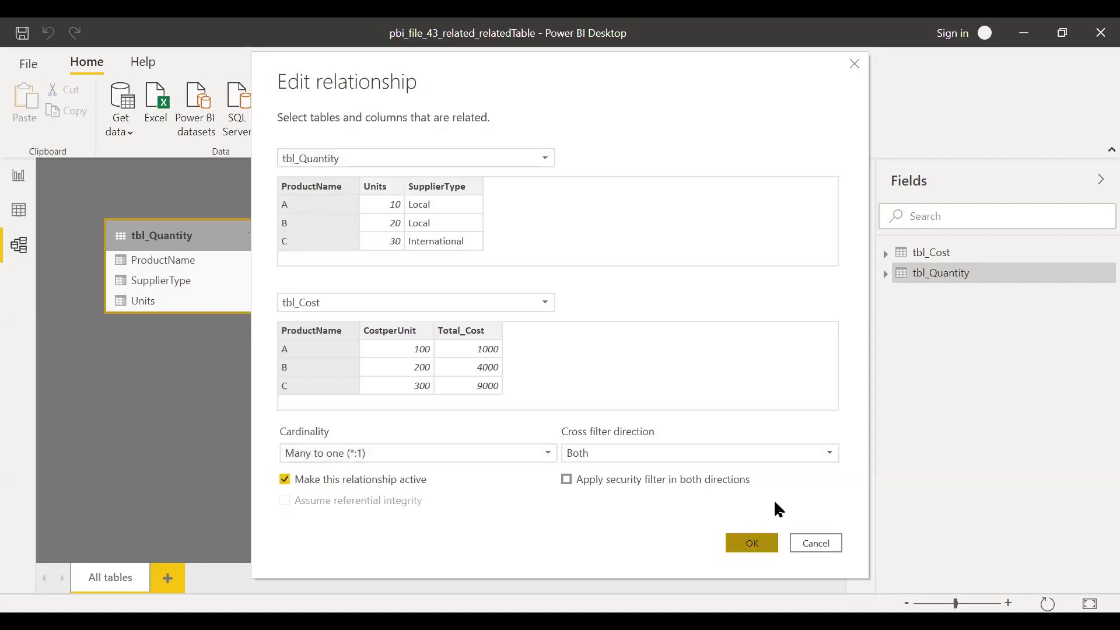
{"action": "key", "text": "Return"}
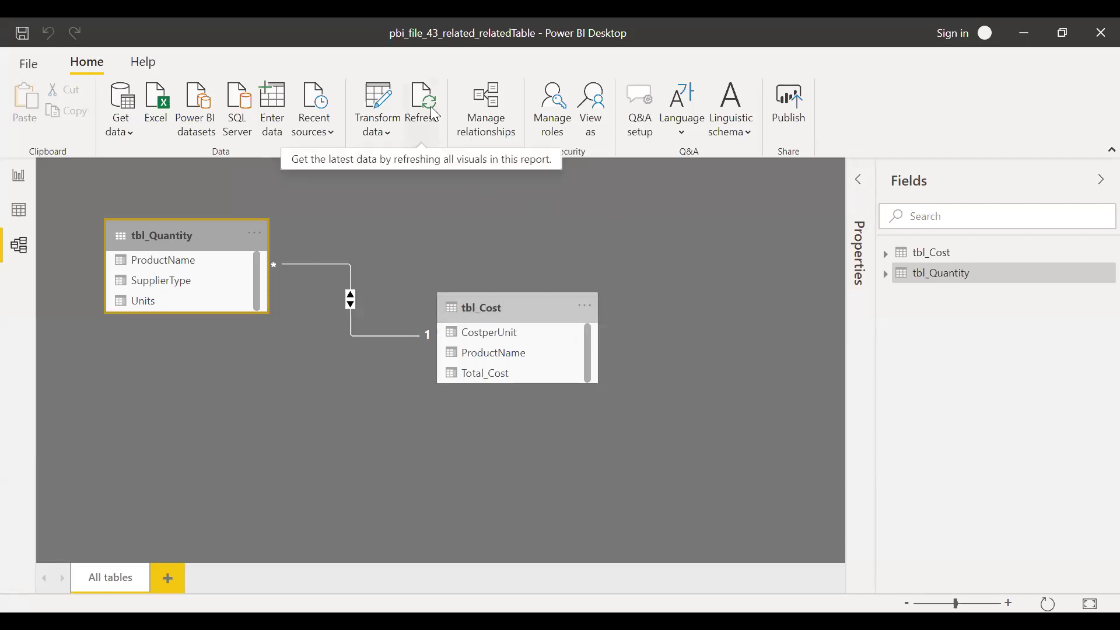
{"action": "left_click", "coordinate": [27, 210]}
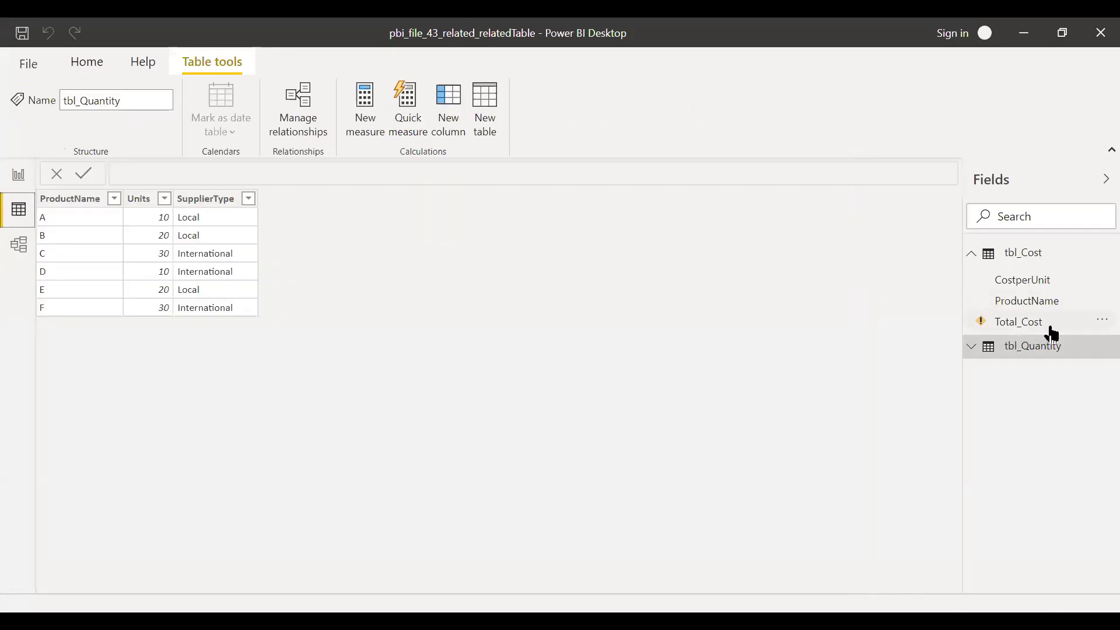
Step: Check tbl_Cost's erroring Total_Cost rows, then view tbl_Quantity's 7 rows
{"action": "left_click", "coordinate": [1028, 255]}
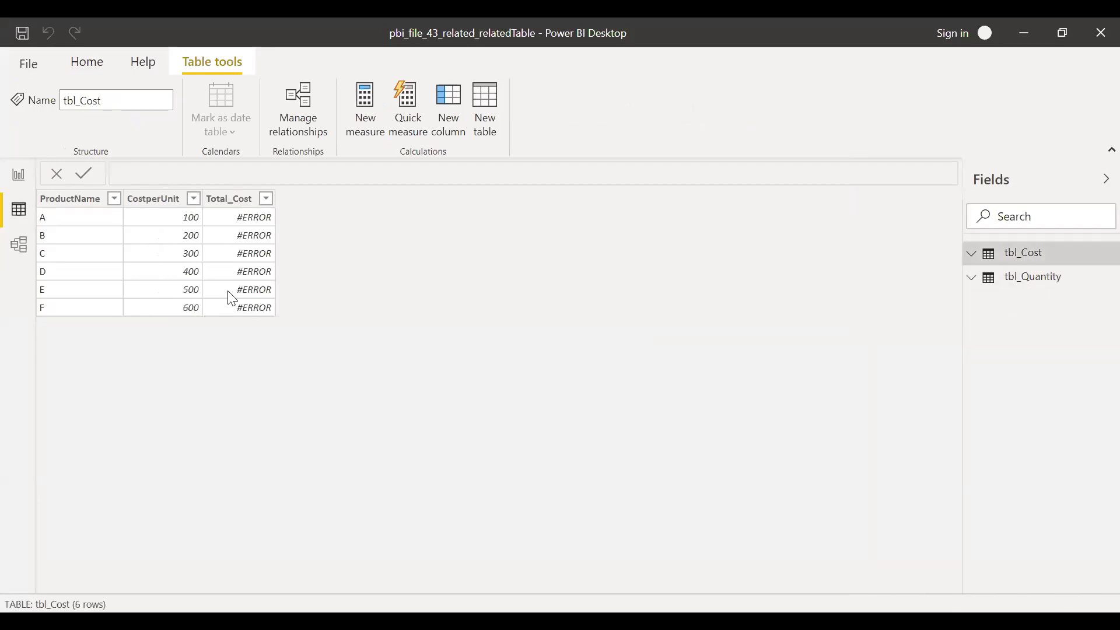
{"action": "left_click", "coordinate": [22, 245]}
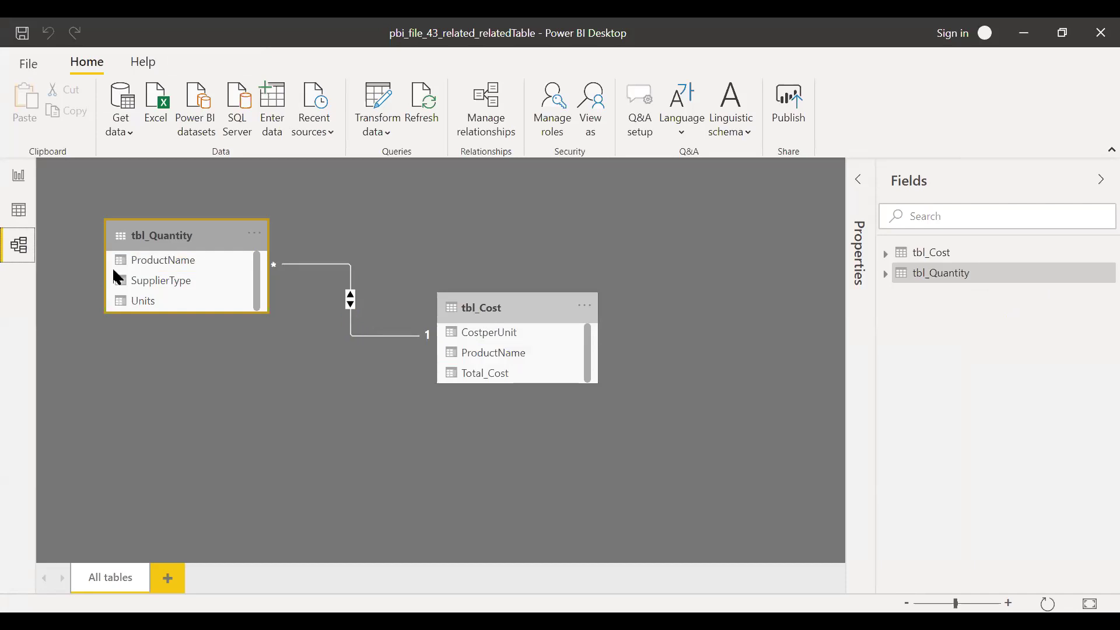
{"action": "left_click", "coordinate": [20, 212]}
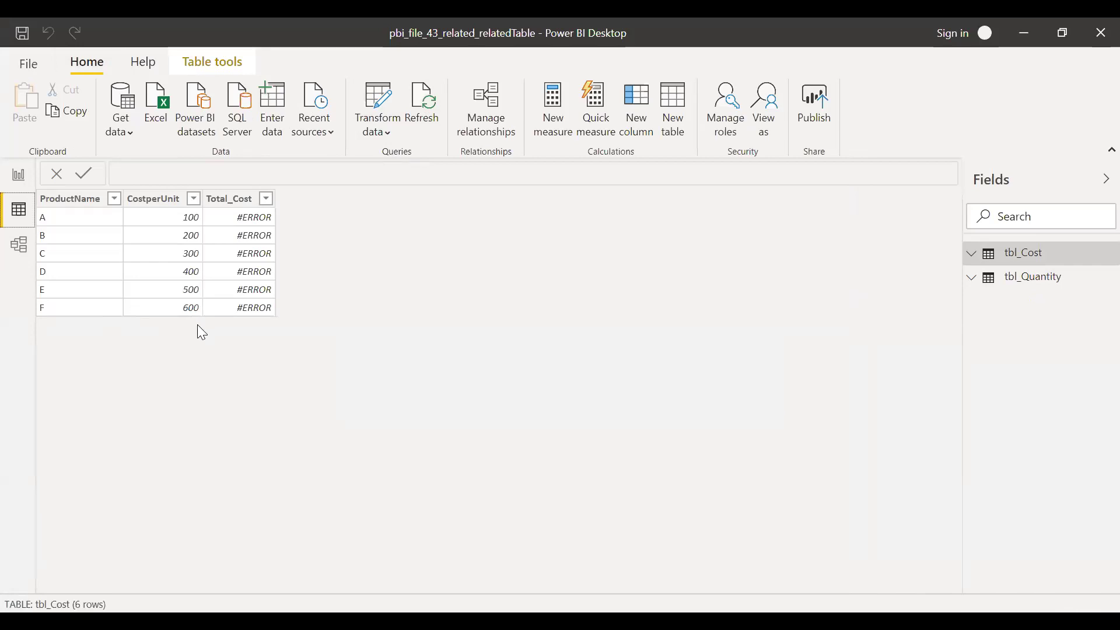
{"action": "left_click", "coordinate": [1030, 282]}
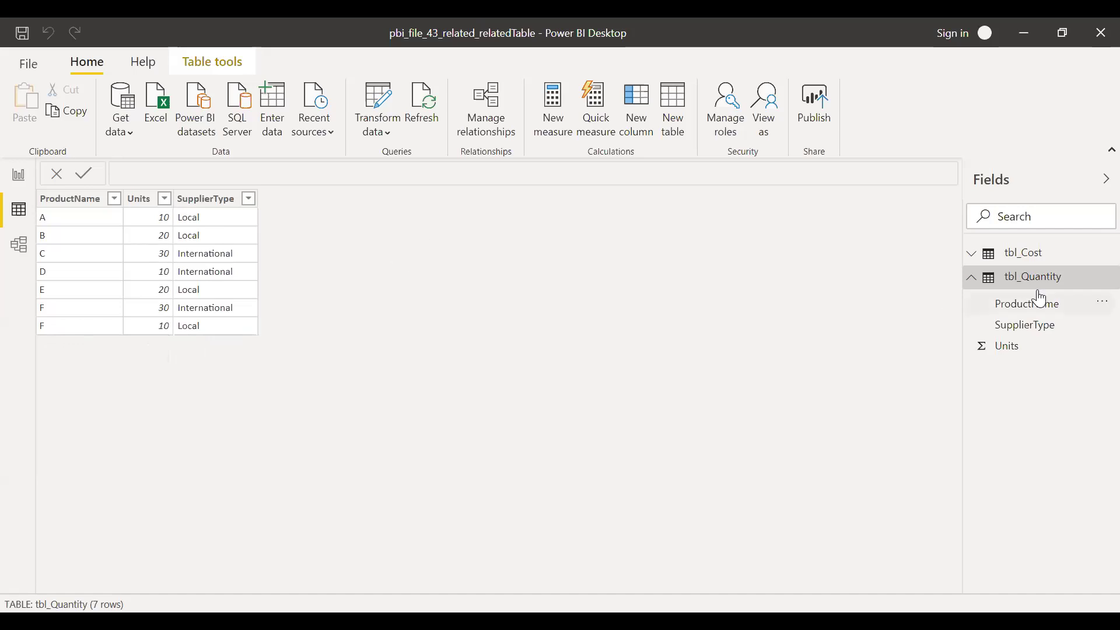
Step: Expand tbl_Cost and select Total_Cost to show its formula and RELATED error
{"action": "left_click", "coordinate": [974, 254]}
{"action": "left_click", "coordinate": [1020, 322]}
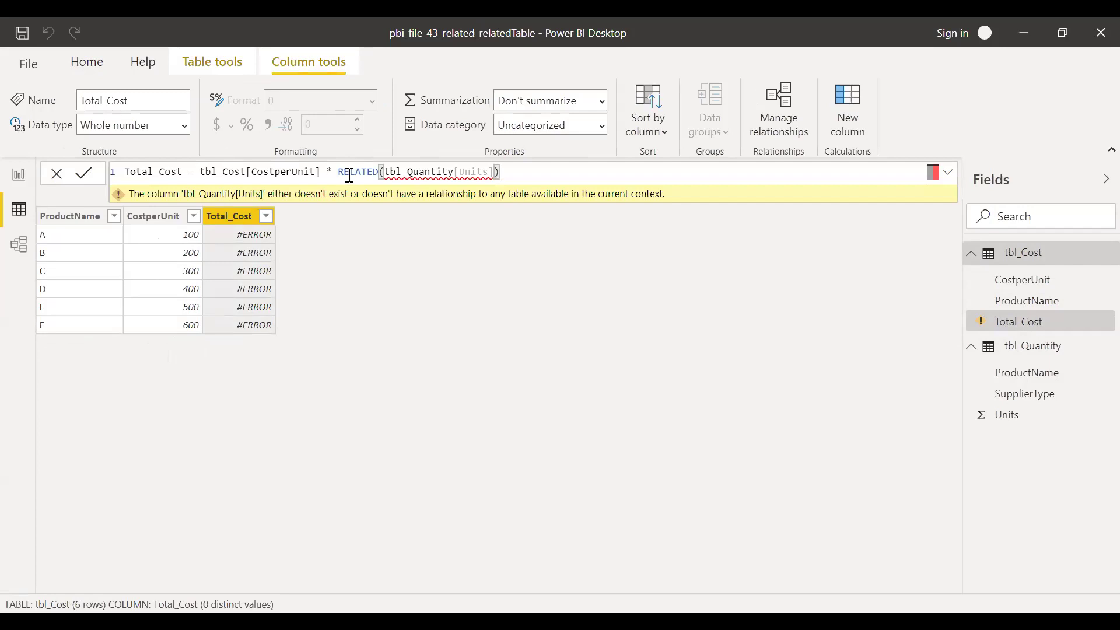
Step: Replace the RELATED(...) part of the Total_Cost formula with a SUMX call
{"action": "left_click_drag", "start_coordinate": [338, 172], "coordinate": [528, 174]}
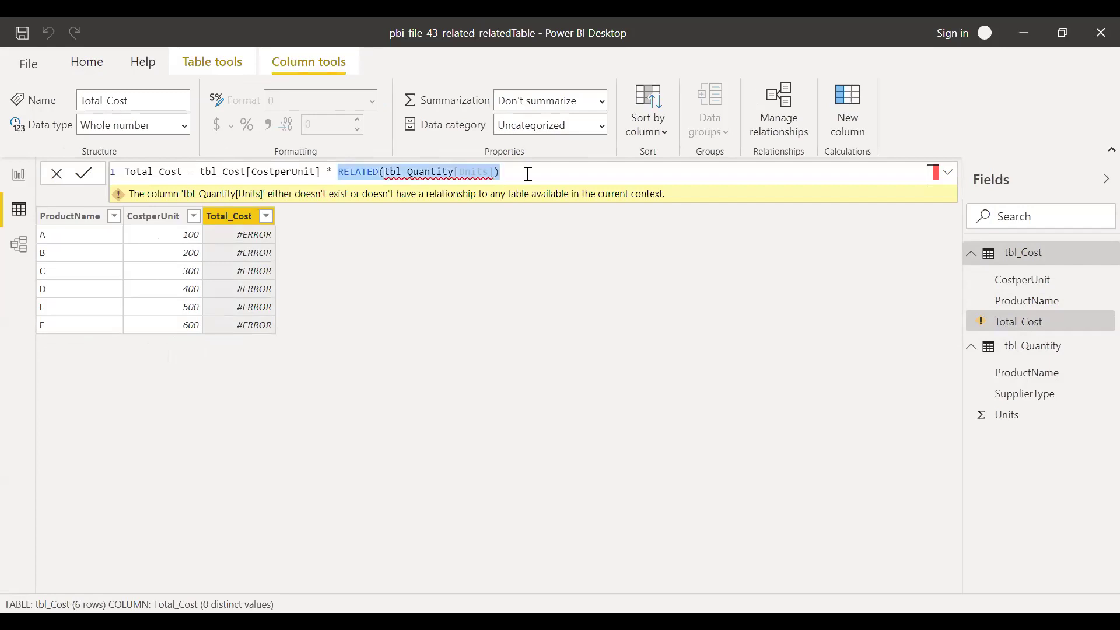
{"action": "key", "text": "BackSpace"}
{"action": "type", "text": "re"}
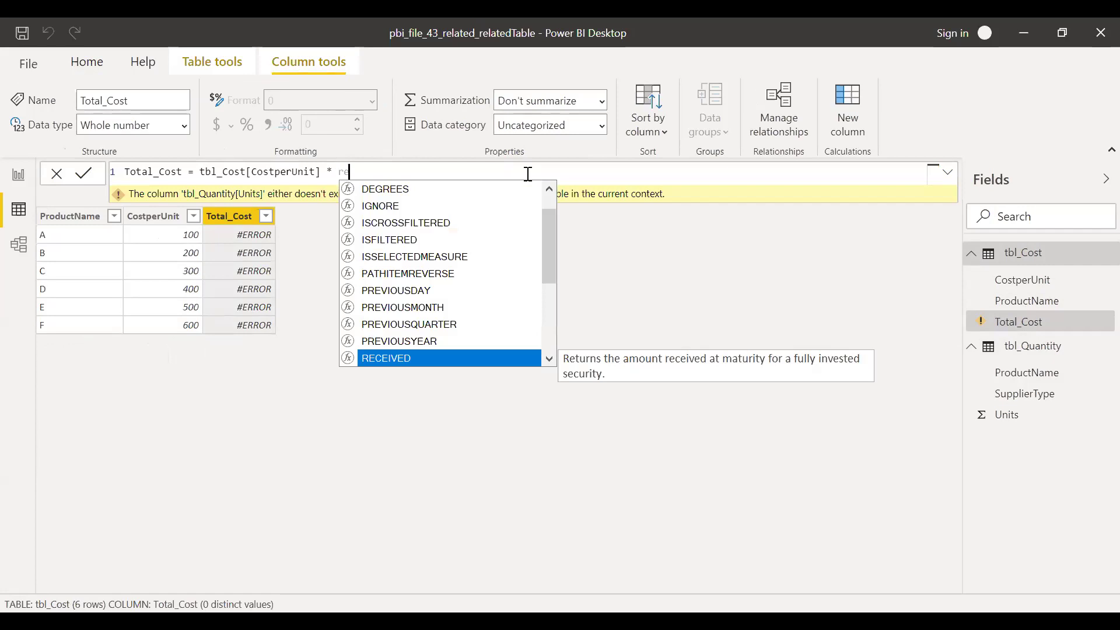
{"action": "type", "text": "l"}
{"action": "key", "text": "Down"}
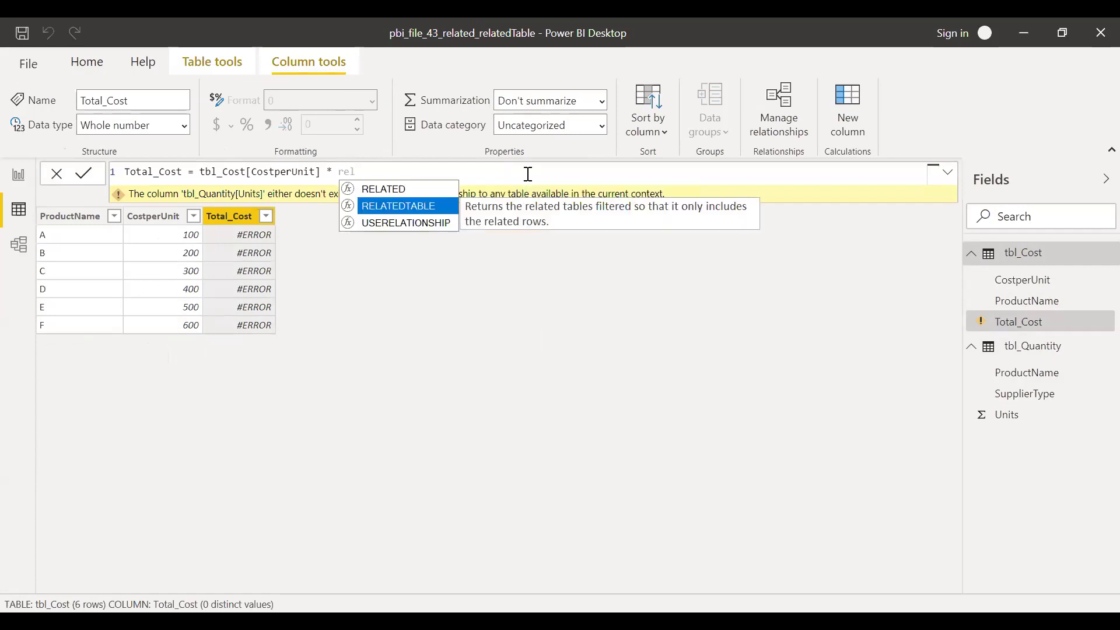
{"action": "key", "text": "Tab"}
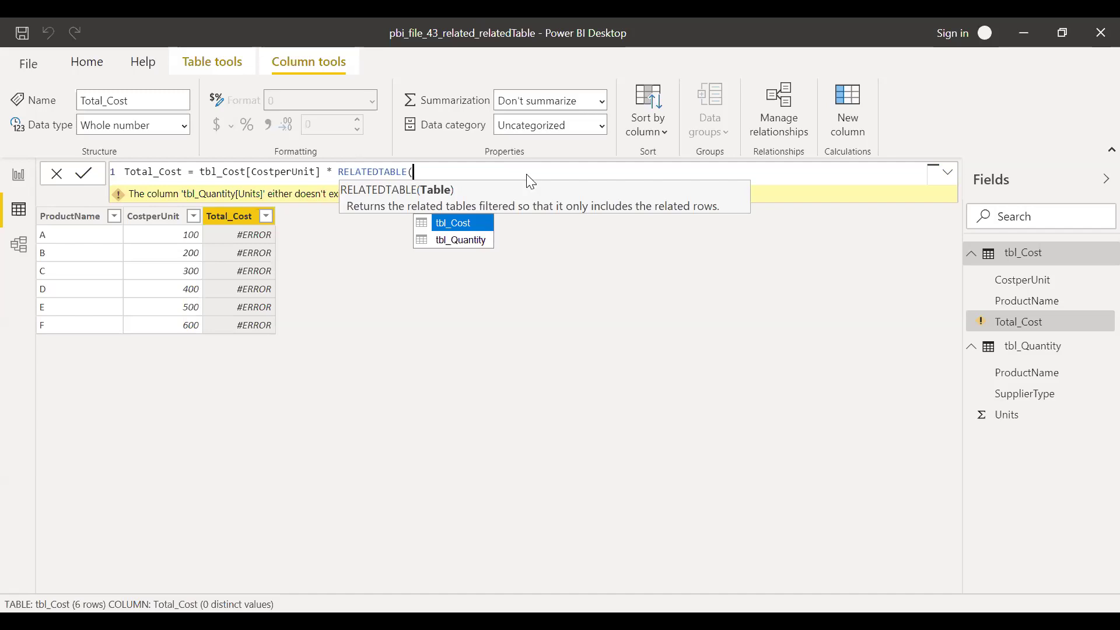
{"action": "key", "text": "Escape"}
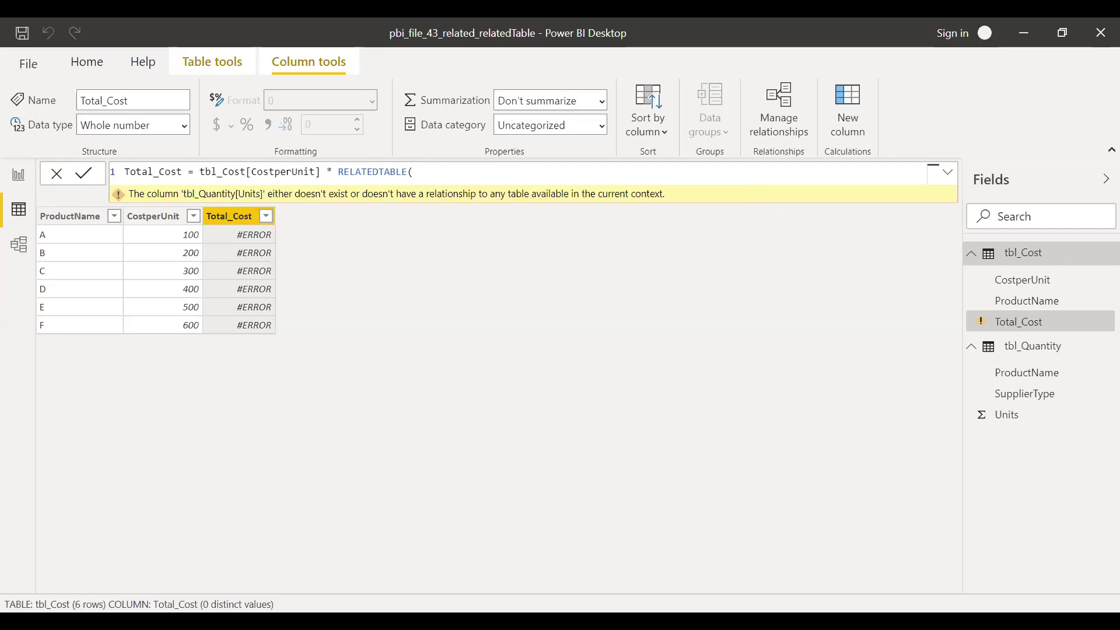
{"action": "left_click_drag", "start_coordinate": [338, 172], "coordinate": [419, 174]}
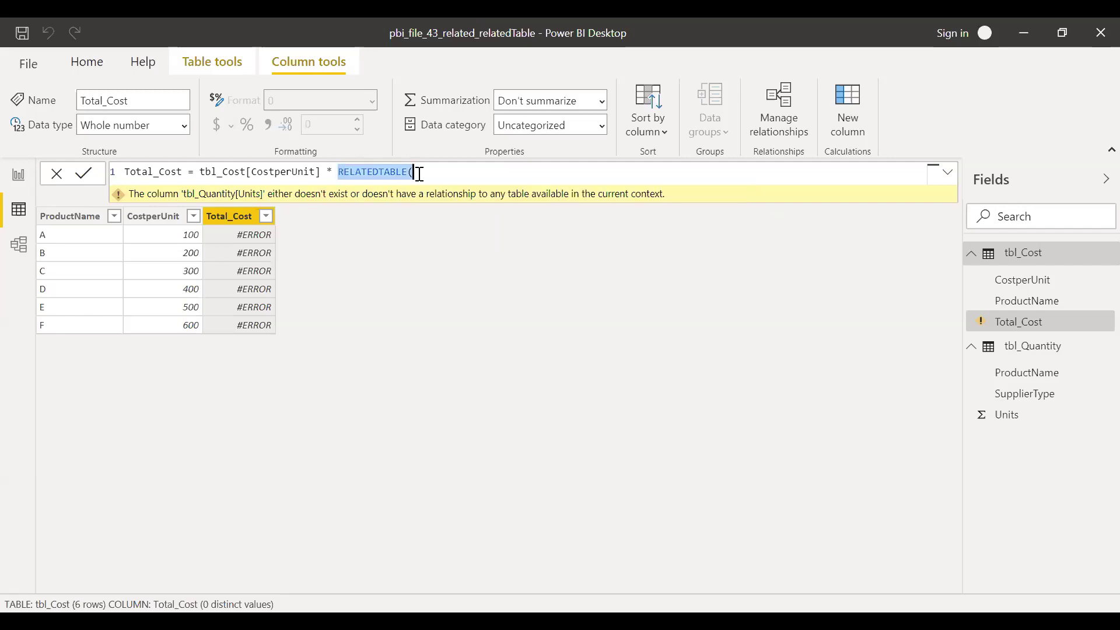
{"action": "type", "text": "sum"}
{"action": "key", "text": "Down"}
{"action": "key", "text": "Down"}
{"action": "key", "text": "Down"}
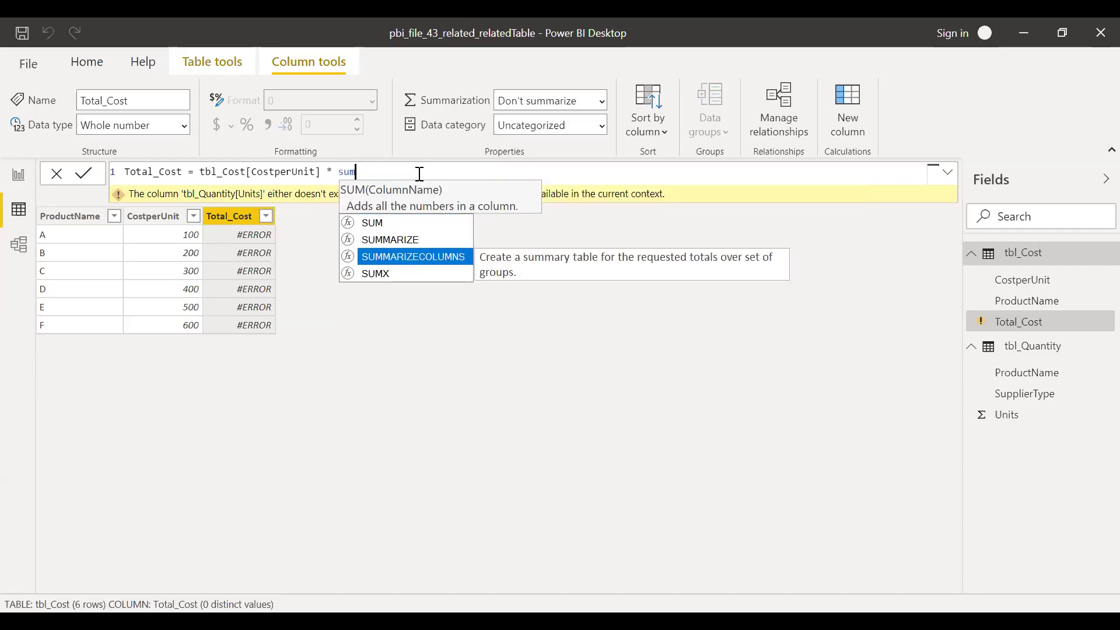
{"action": "key", "text": "Tab"}
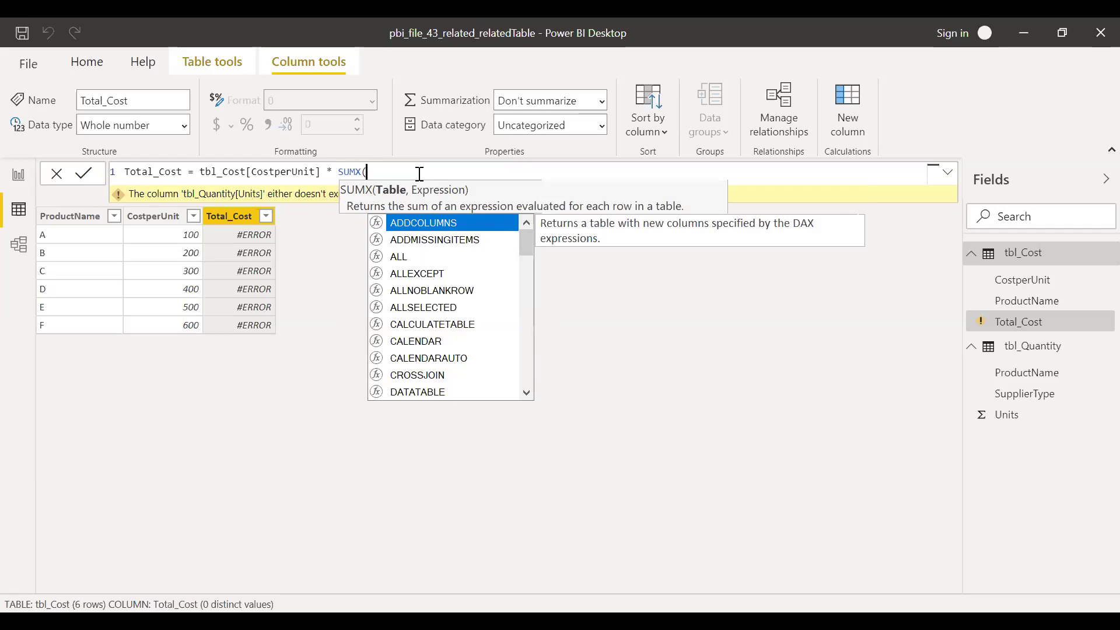
{"action": "left_click", "coordinate": [1102, 229]}
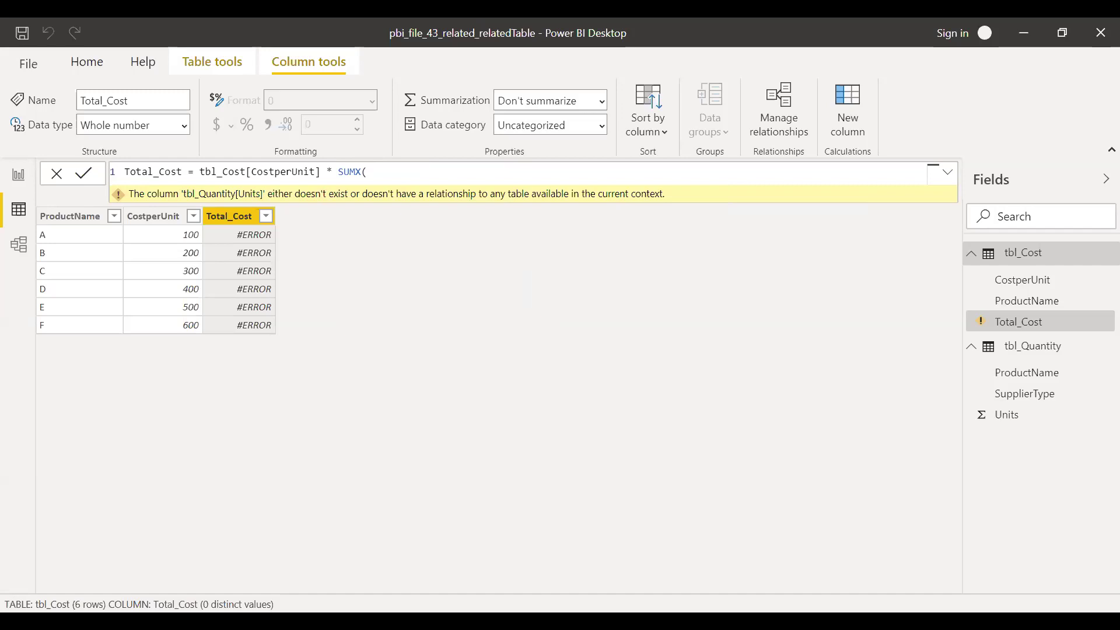
Step: Complete SUMX(RELATEDTABLE(tbl_Quantity), tbl_Quantity[Units]) and commit the Total_Cost formula
{"action": "type", "text": "rel"}
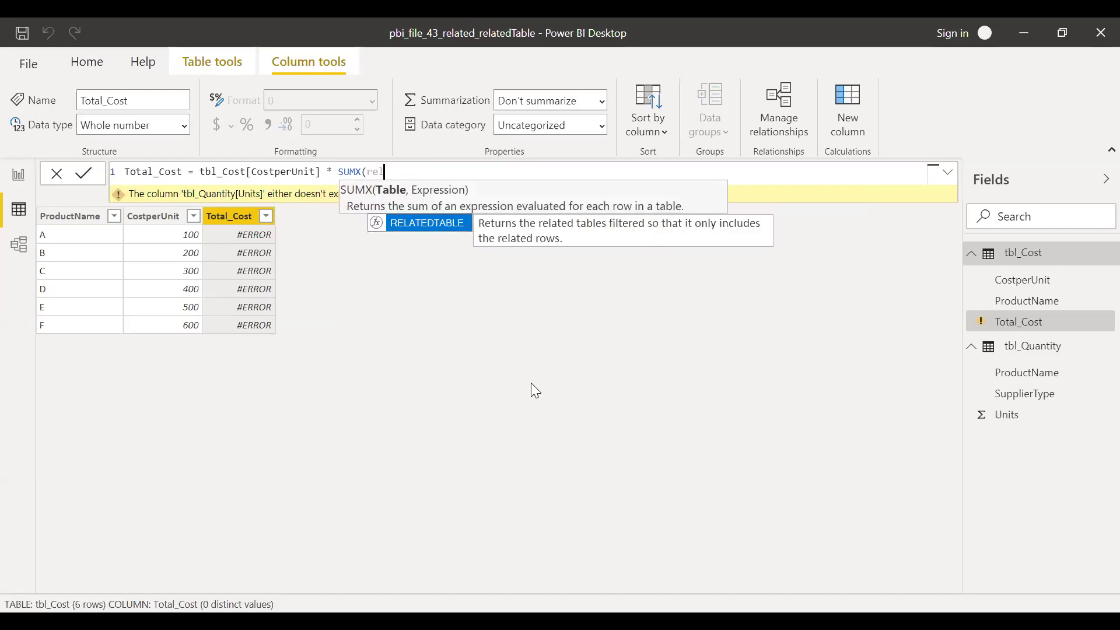
{"action": "key", "text": "Tab"}
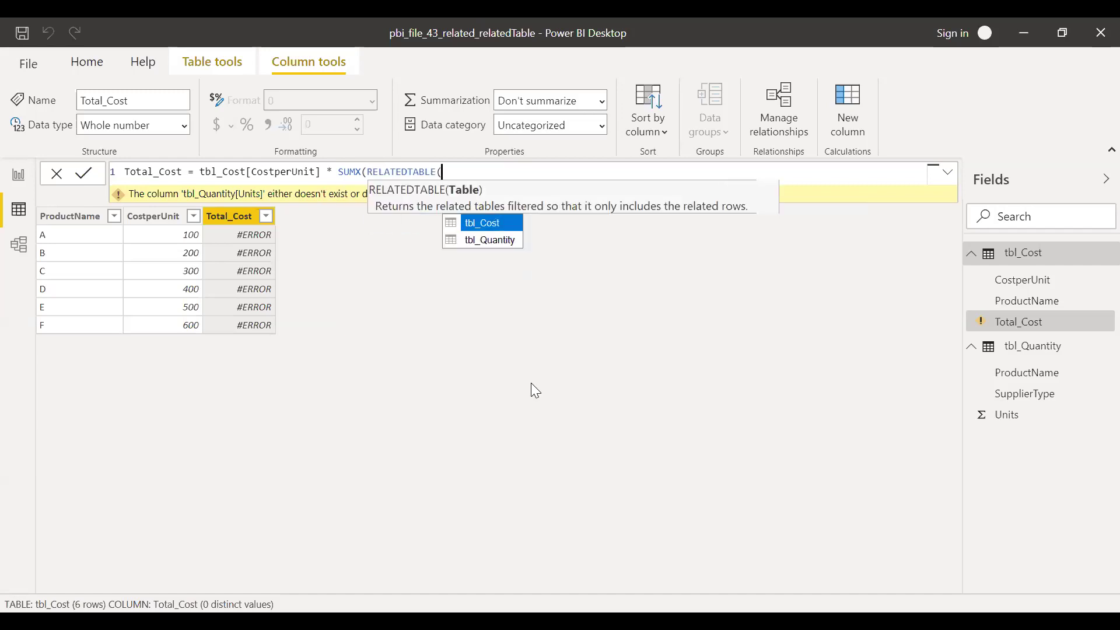
{"action": "key", "text": "Down"}
{"action": "key", "text": "Tab"}
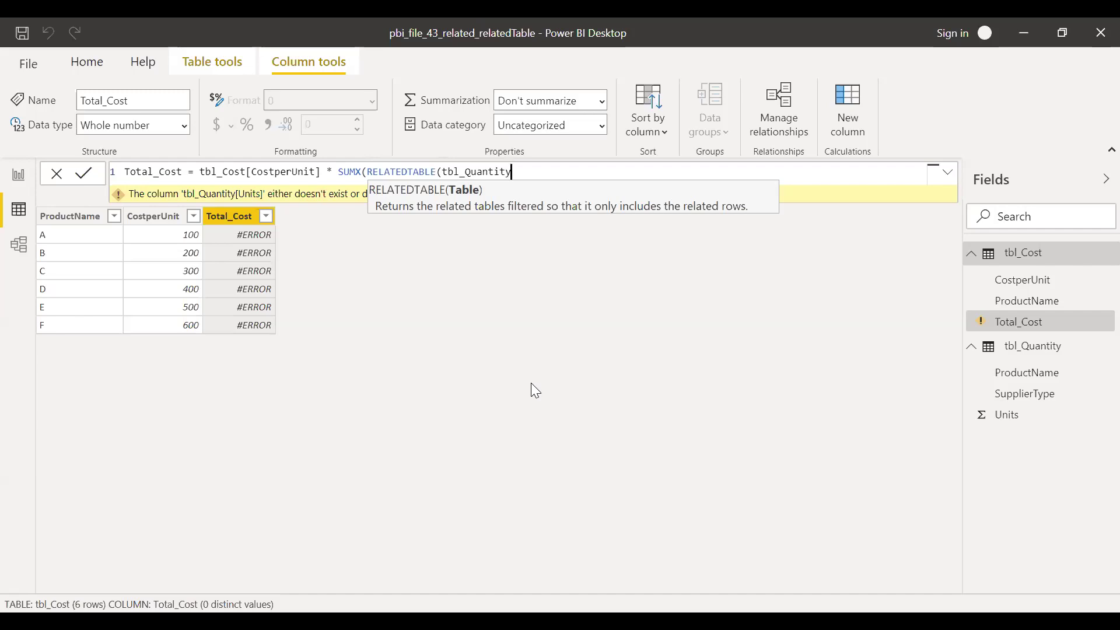
{"action": "type", "text": "),"}
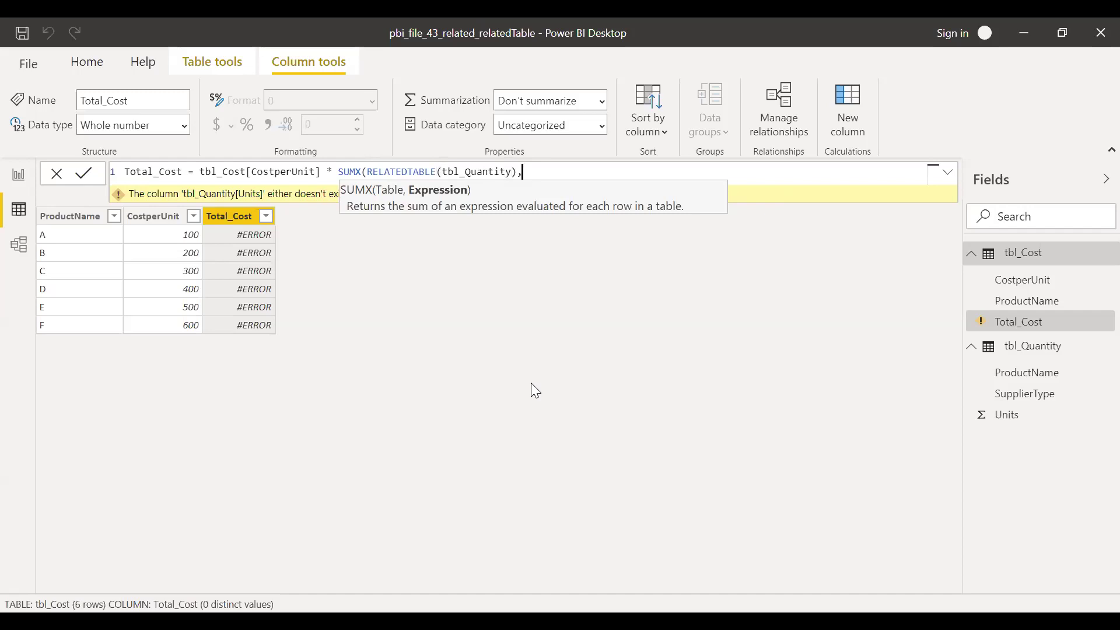
{"action": "type", "text": "unit"}
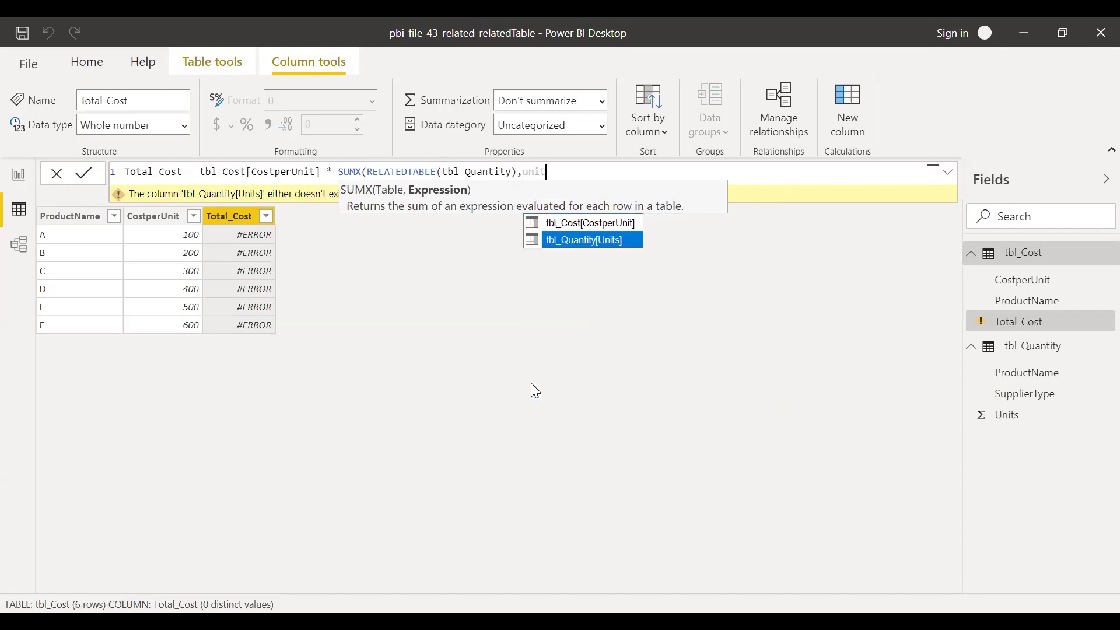
{"action": "key", "text": "Tab"}
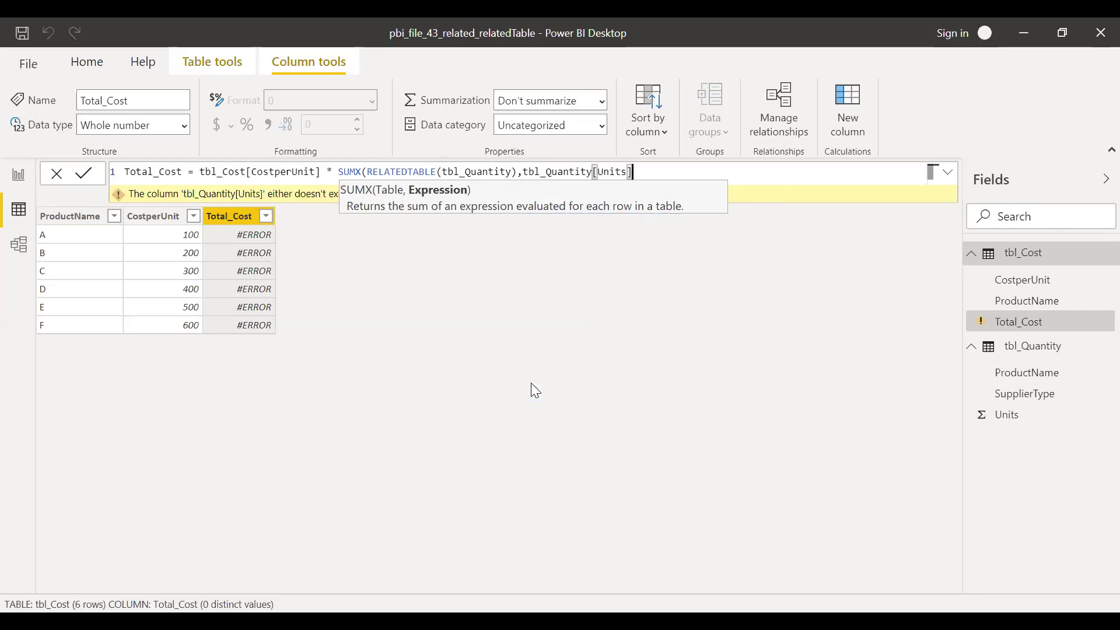
{"action": "type", "text": ")"}
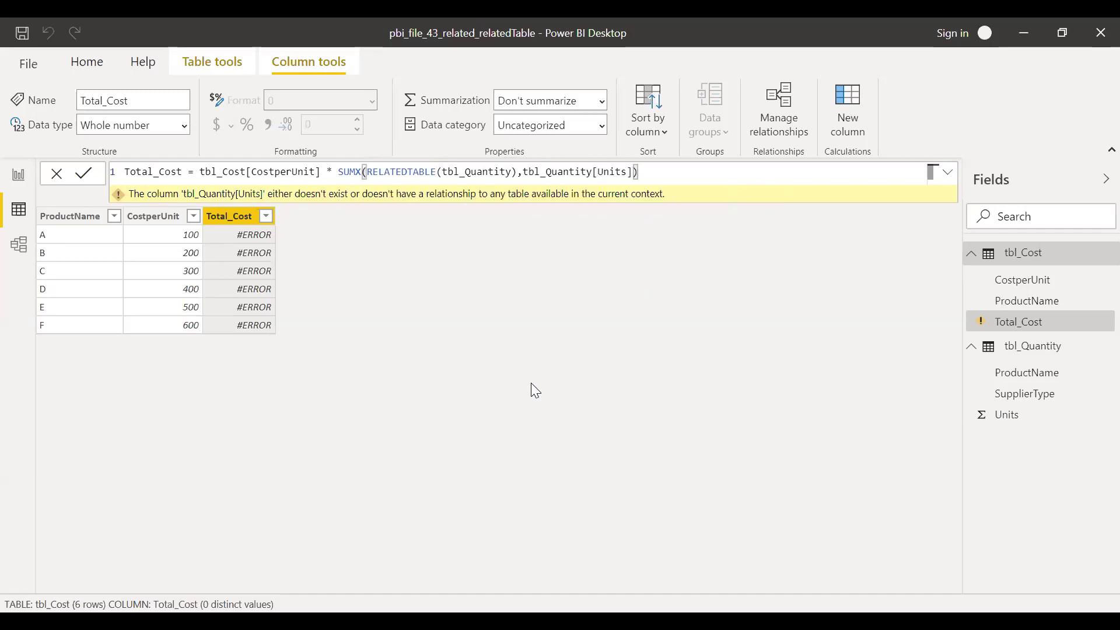
{"action": "key", "text": "Return"}
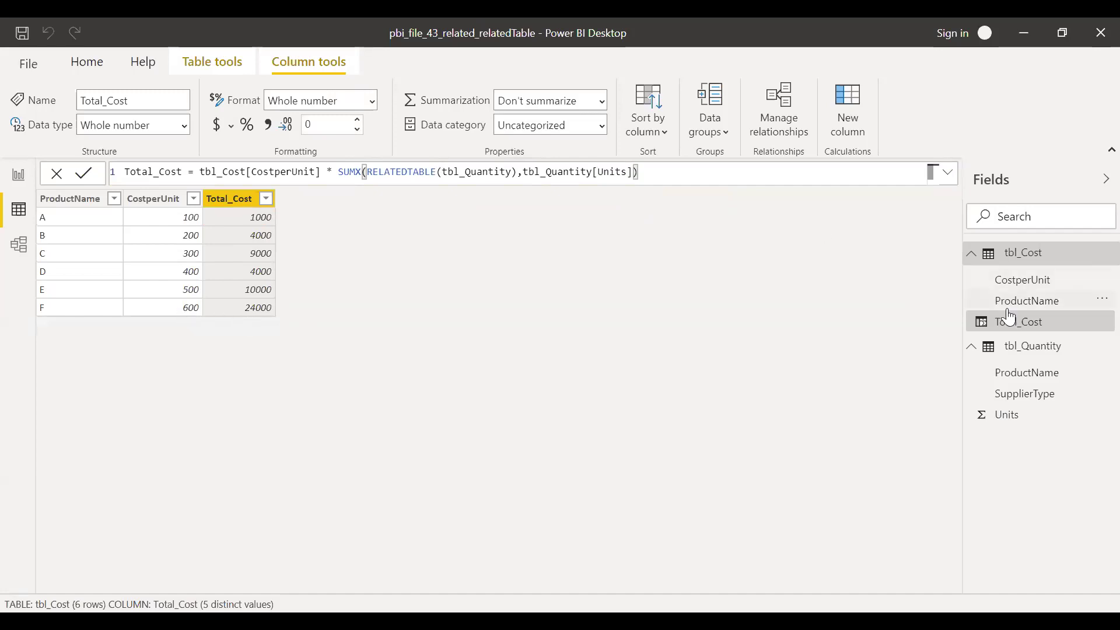
{"action": "left_click", "coordinate": [1034, 350]}
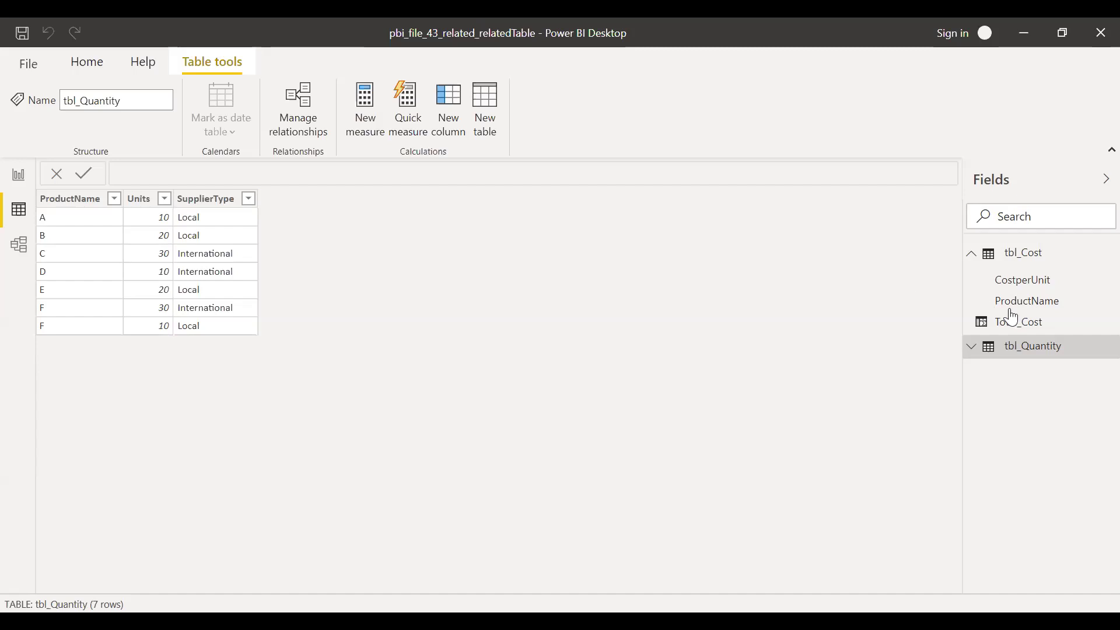
{"action": "left_click", "coordinate": [1026, 333]}
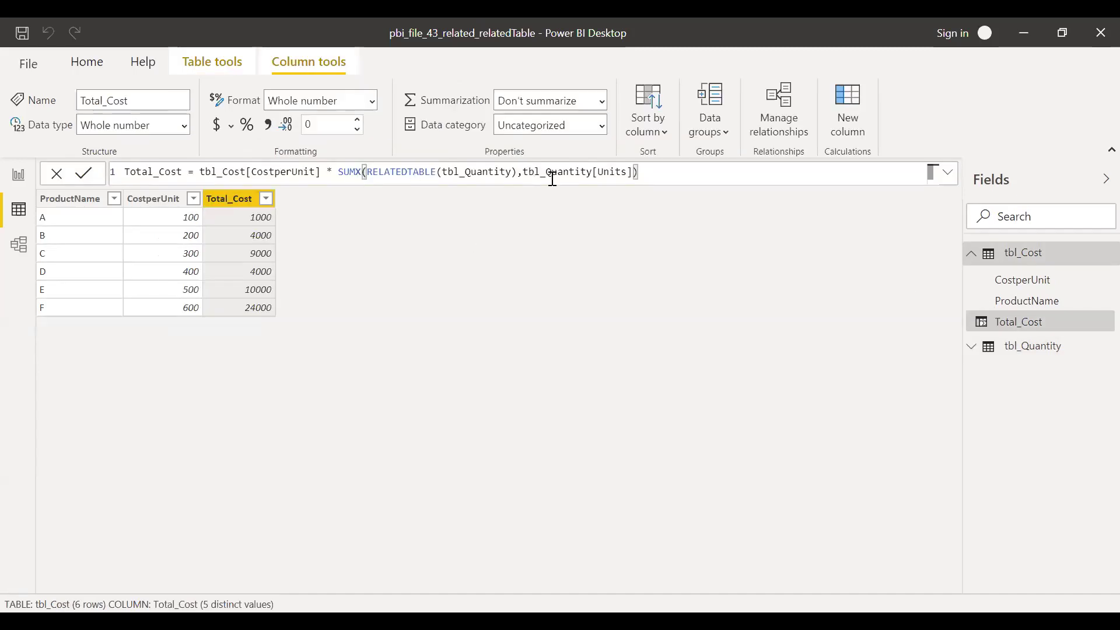
{"action": "left_click", "coordinate": [344, 171], "text": "shift"}
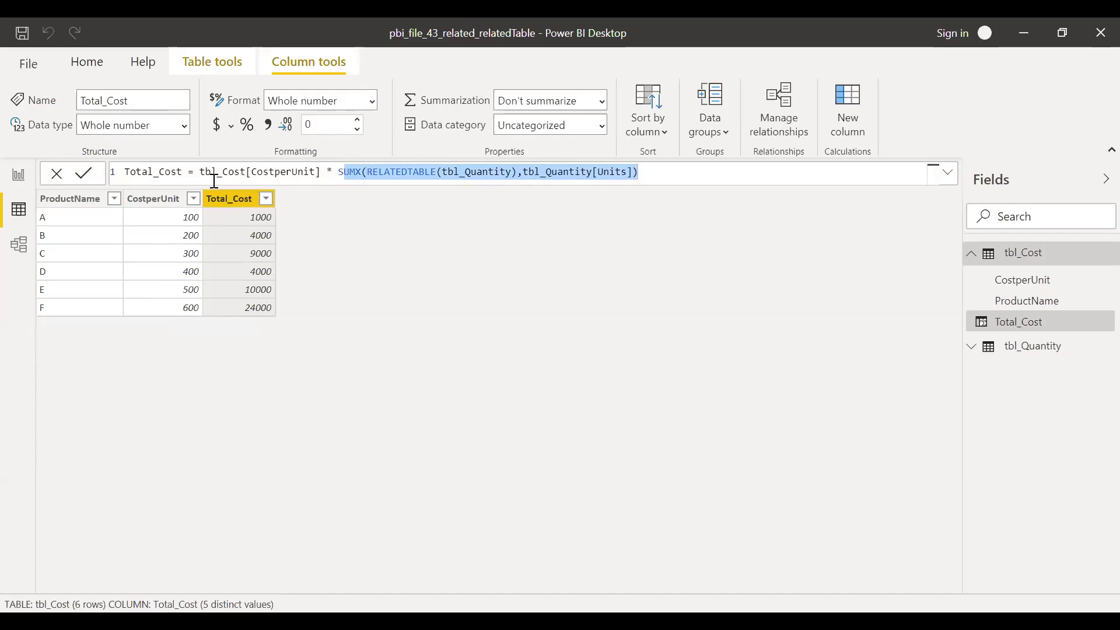
{"action": "left_click_drag", "start_coordinate": [320, 173], "coordinate": [207, 173]}
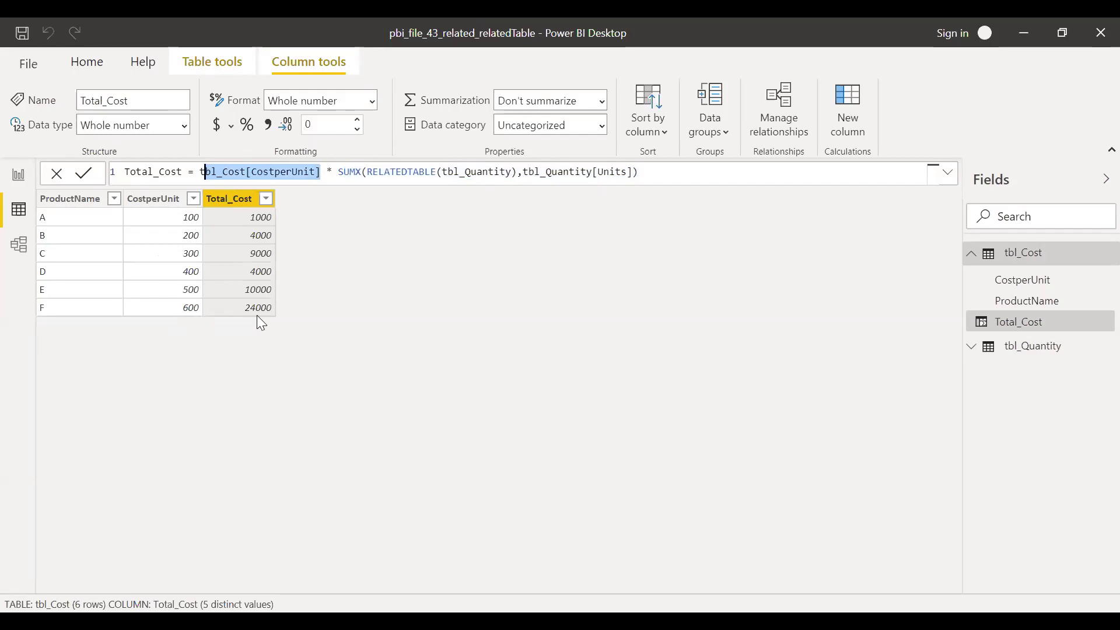
{"action": "left_click", "coordinate": [427, 225]}
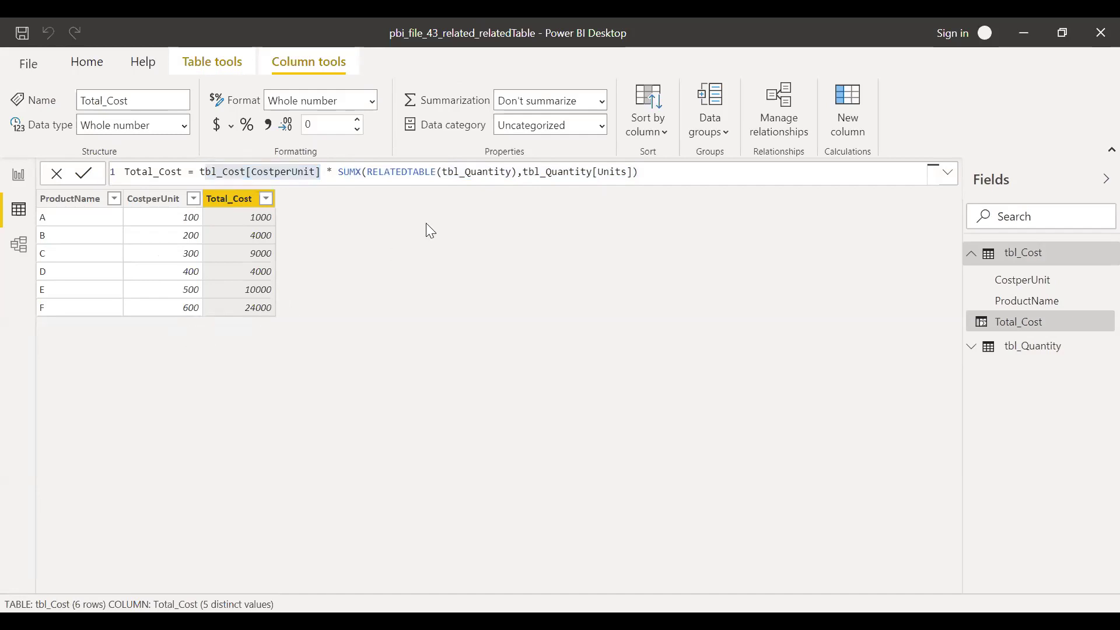